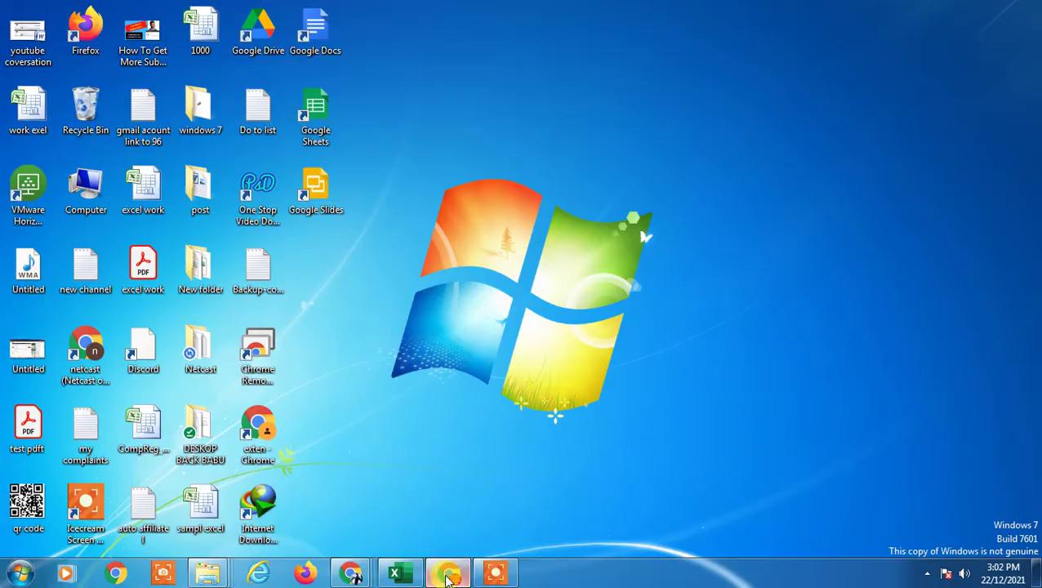
Reload the LinkedIn home feed and briefly check the account menu.
left_click(100, 79)
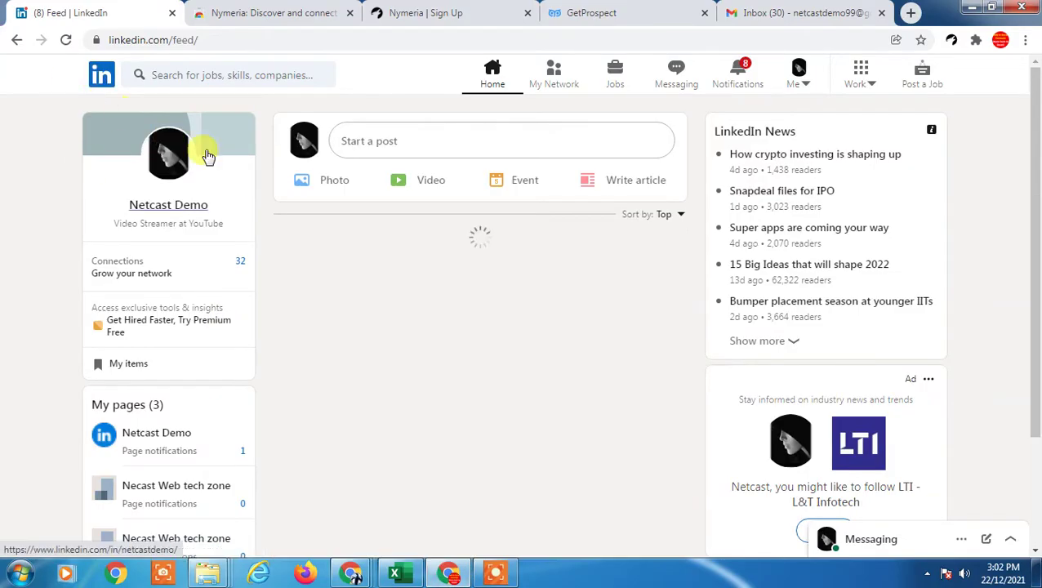
left_click(806, 89)
left_click(11, 144)
scroll(139, 340, "down", 2)
scroll(139, 340, "up", 2)
Search LinkedIn for the suggested 1st-degree connection and open their profile.
left_click(266, 74)
type("s")
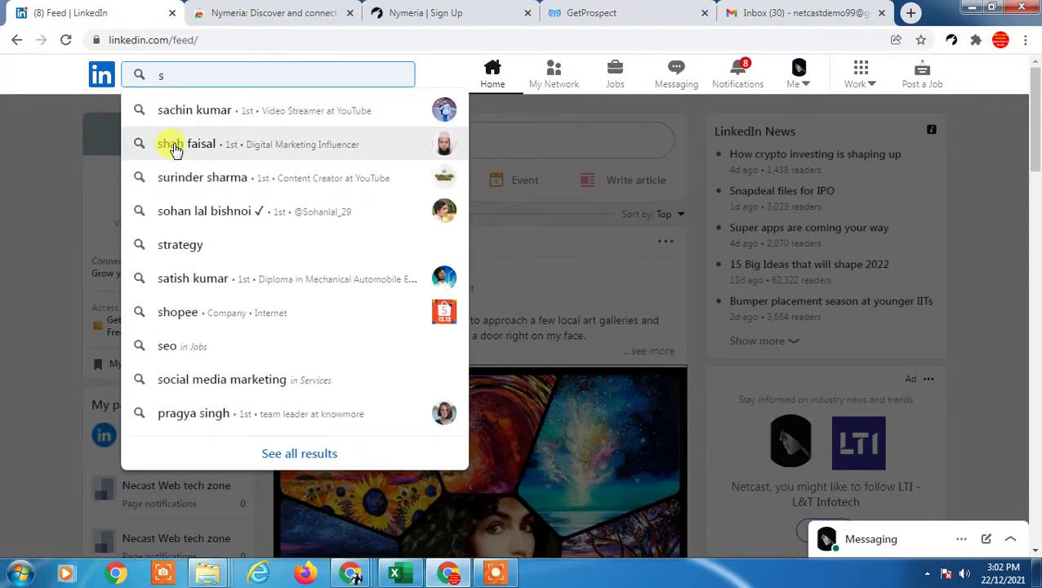
left_click(204, 217)
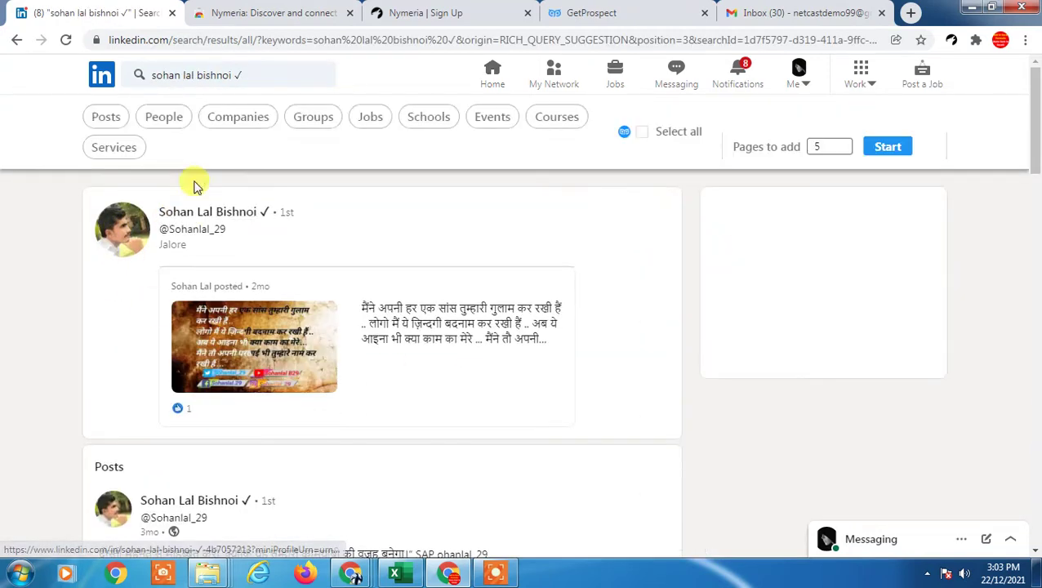
left_click(200, 208)
Open the connection's Contact info, select the listed email address, and close the dialog.
triple_click(308, 284)
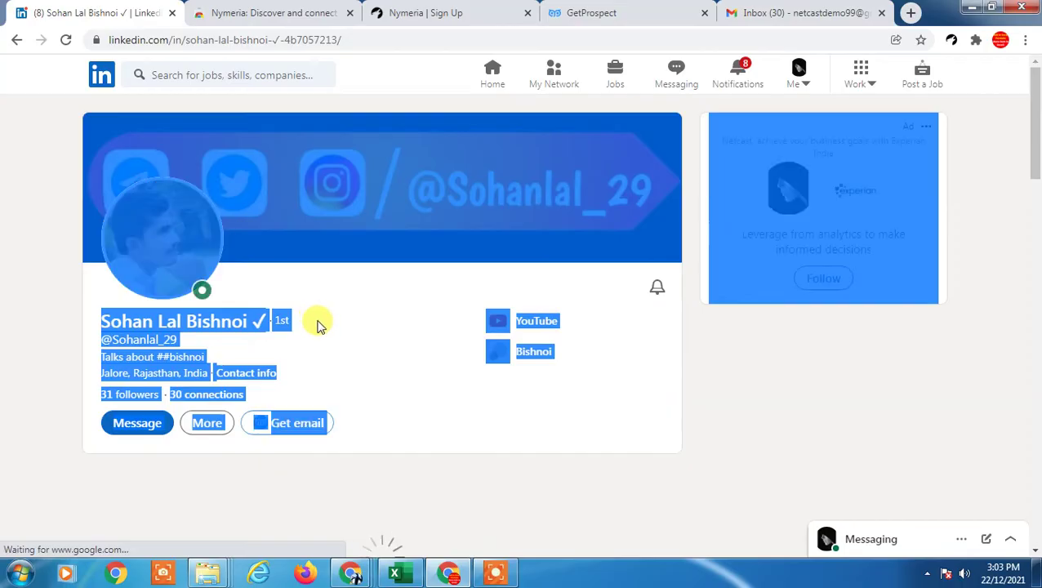
left_click(423, 431)
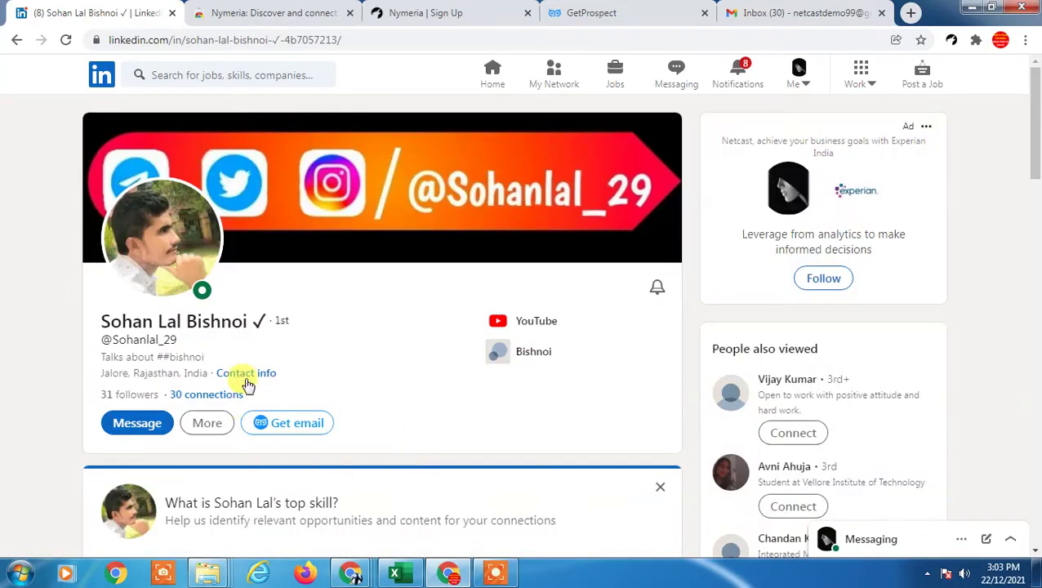
left_click(252, 378)
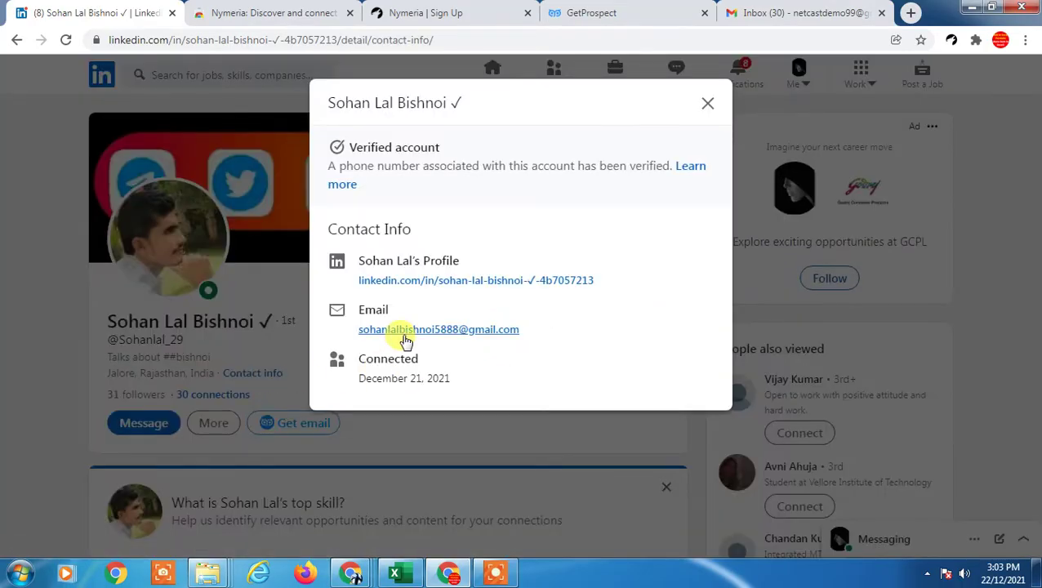
left_click_drag(349, 331, 537, 330)
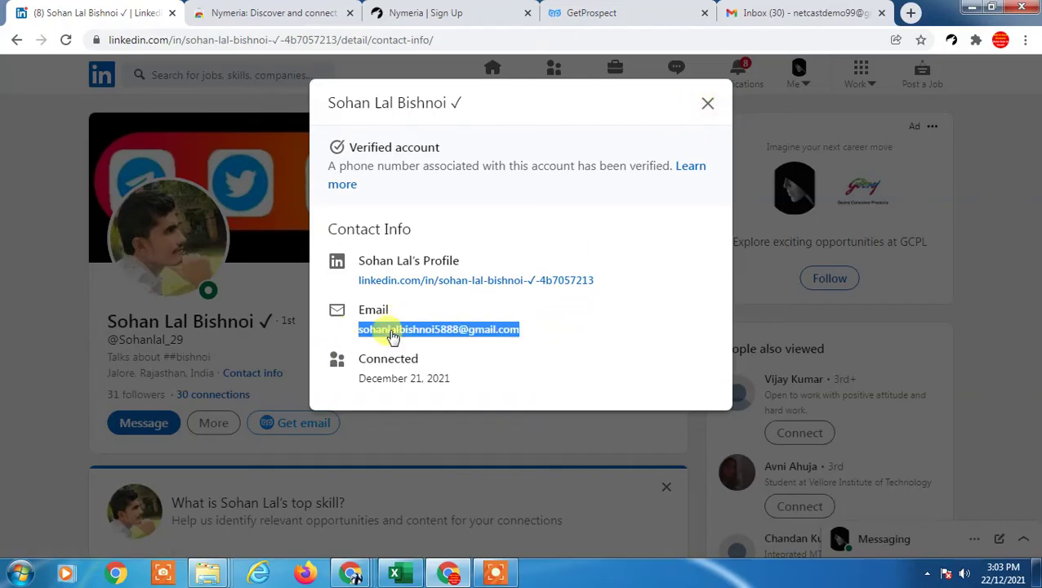
left_click(706, 107)
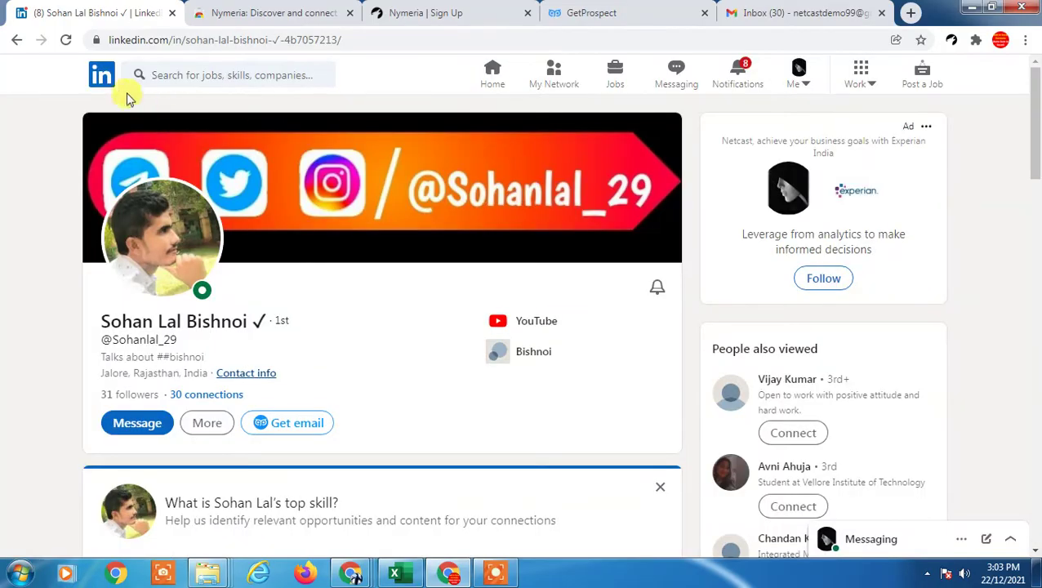
Open a profile from People also viewed and check its contact info for an email.
scroll(840, 332, "down", 4)
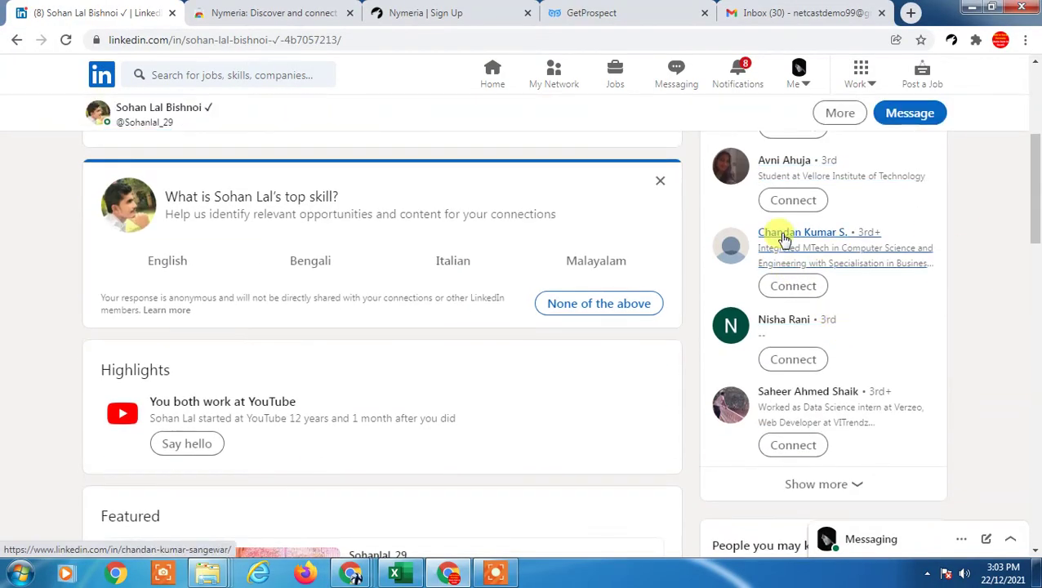
left_click(783, 235)
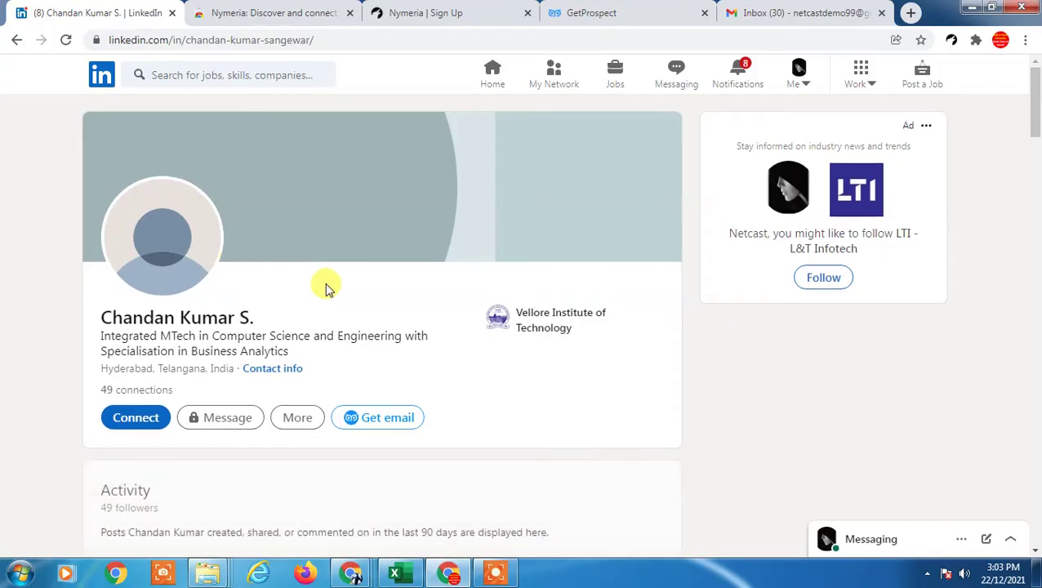
scroll(613, 282, "down", 2)
scroll(609, 279, "up", 2)
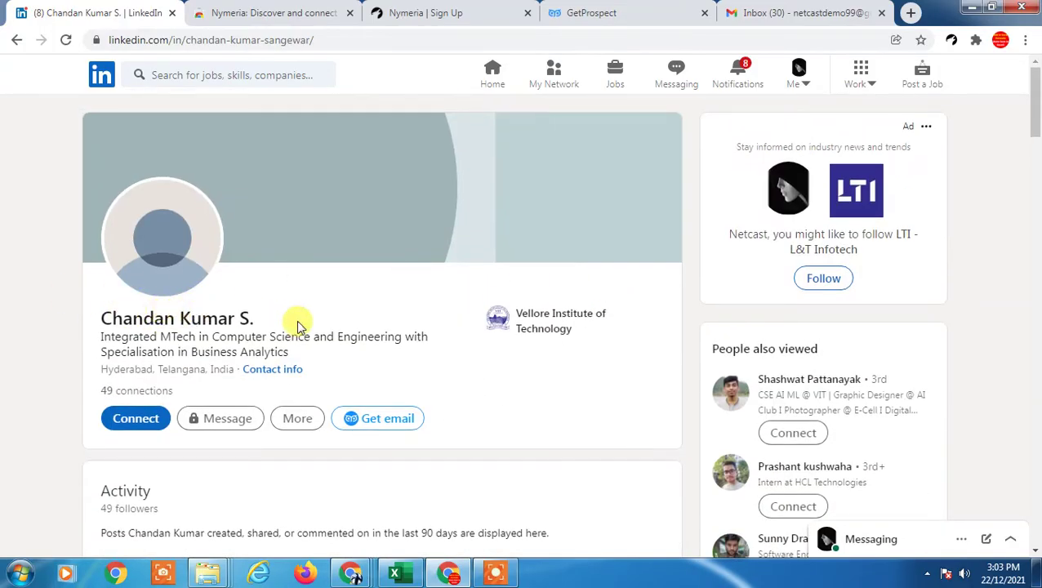
left_click(277, 370)
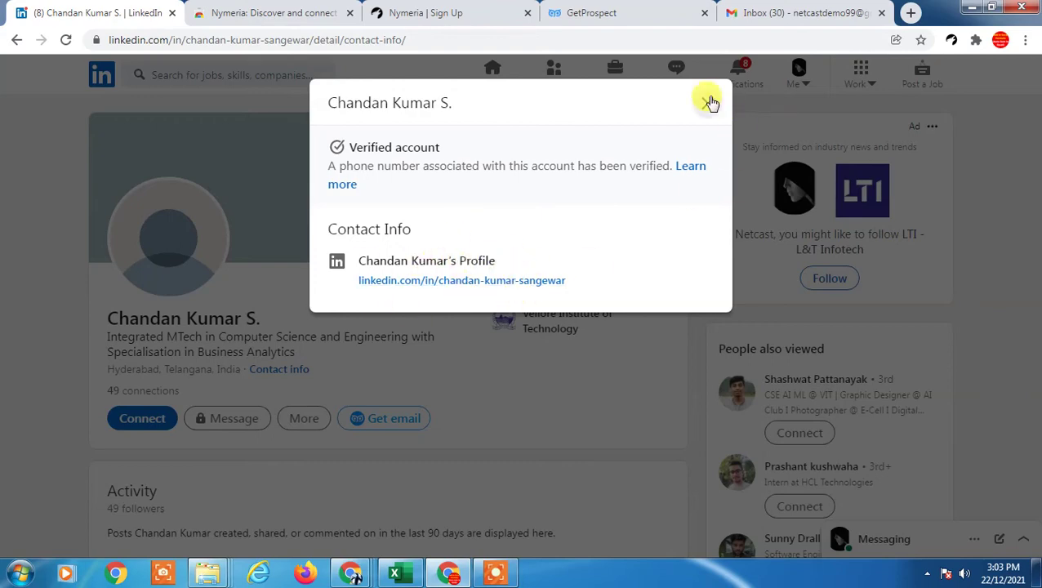
left_click(283, 344)
Recheck that profile's contact info, which has no email, and scroll through the profile.
scroll(298, 339, "down", 5)
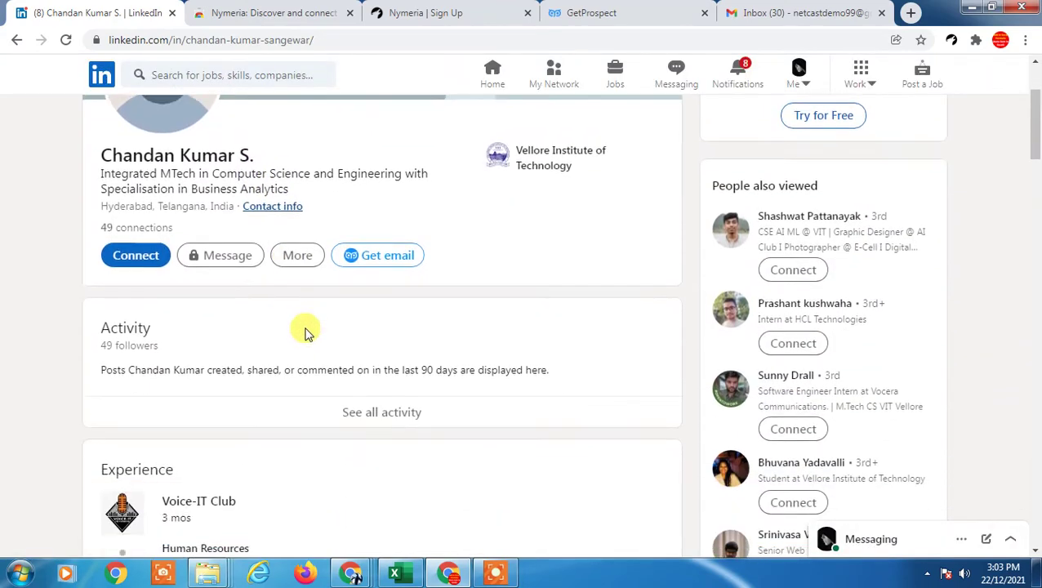
scroll(219, 251, "up", 2)
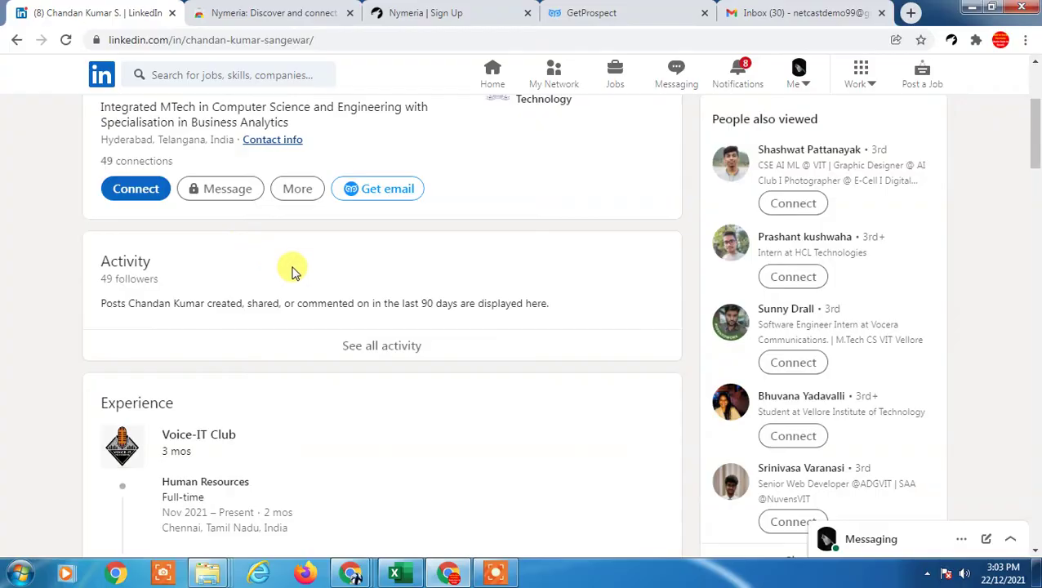
scroll(294, 271, "up", 1)
left_click(307, 218)
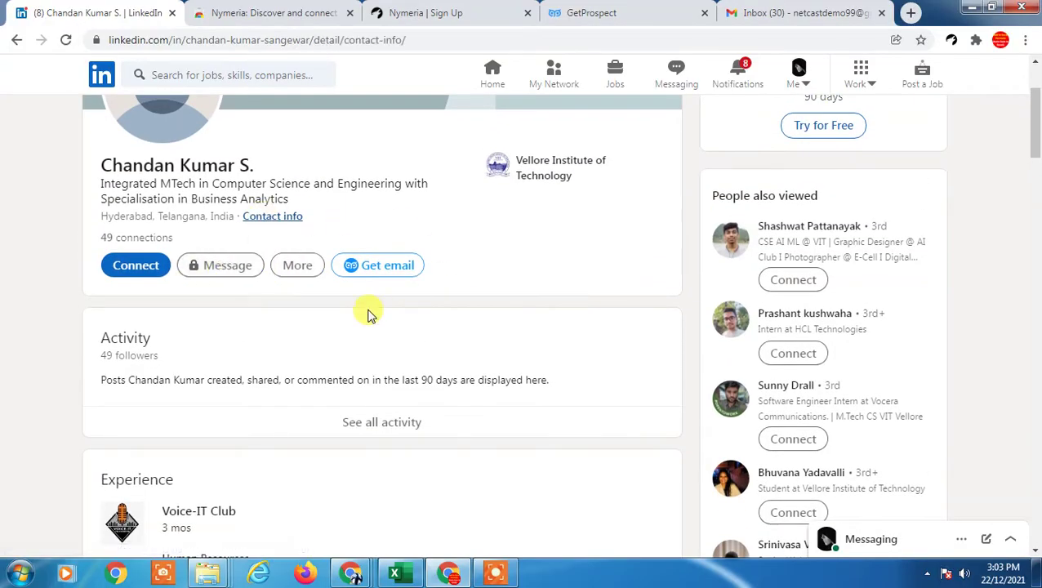
left_click(707, 106)
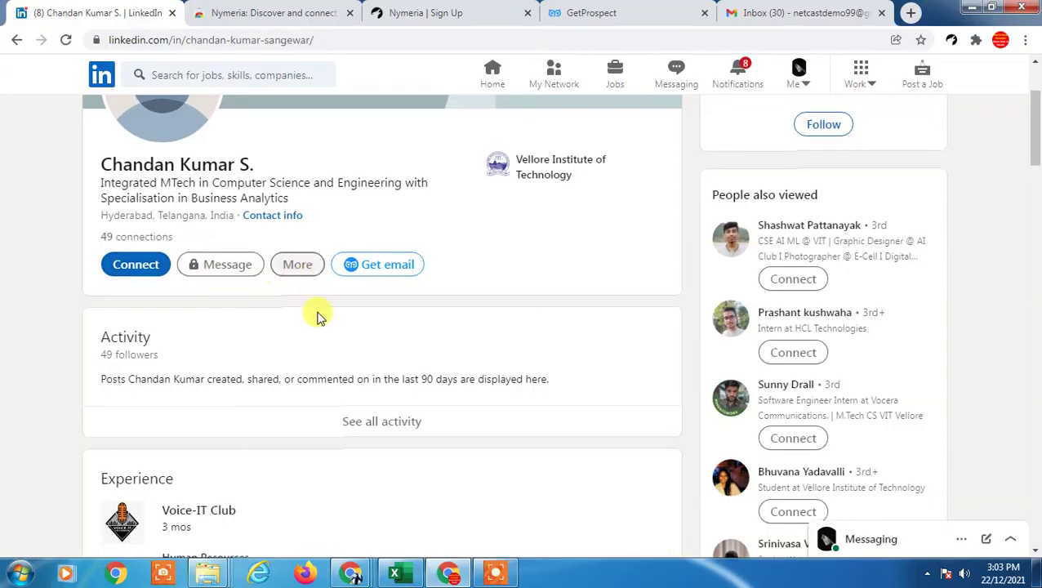
scroll(353, 354, "down", 15)
scroll(232, 407, "down", 8)
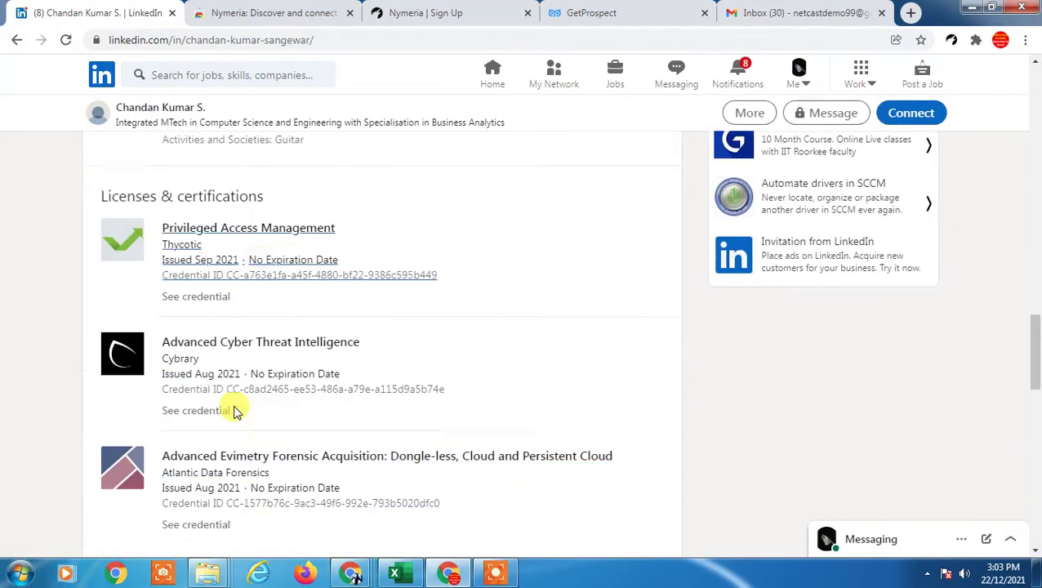
scroll(357, 420, "up", 20)
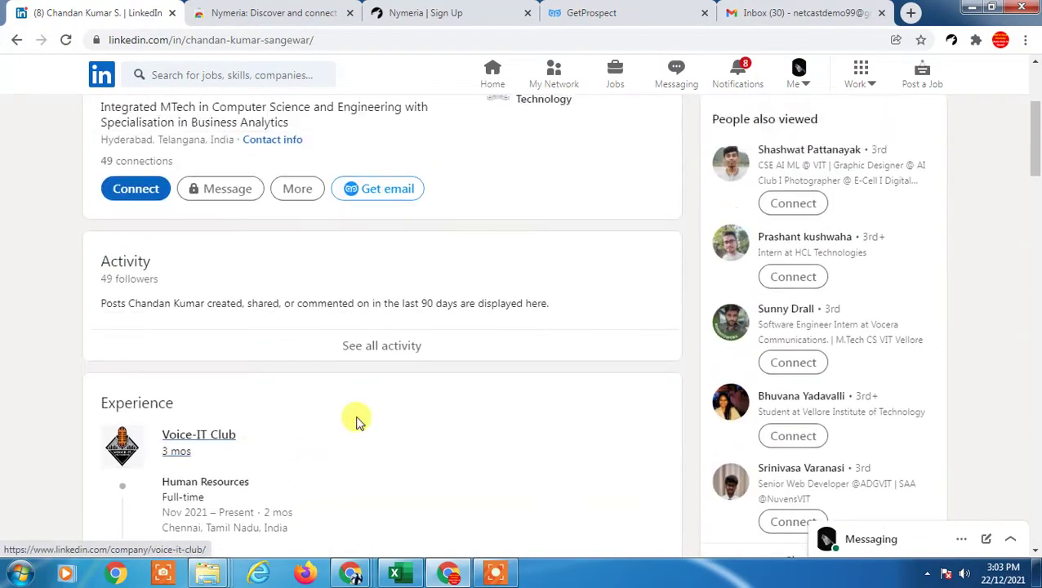
left_click(208, 12)
Go to google.com, search for chrome extension, and open the Chrome Web Store.
left_click(211, 41)
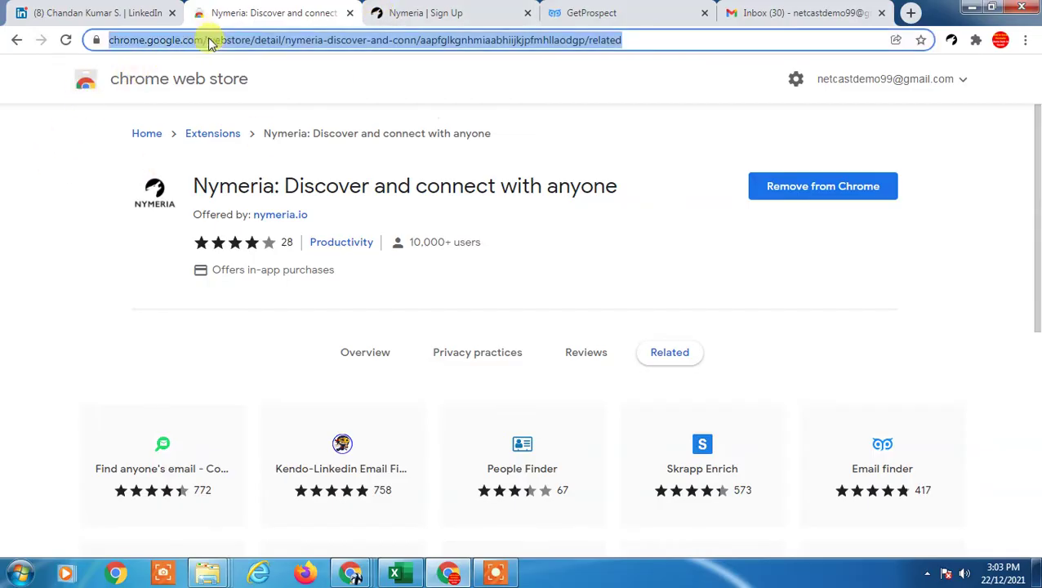
type("go")
key("Return")
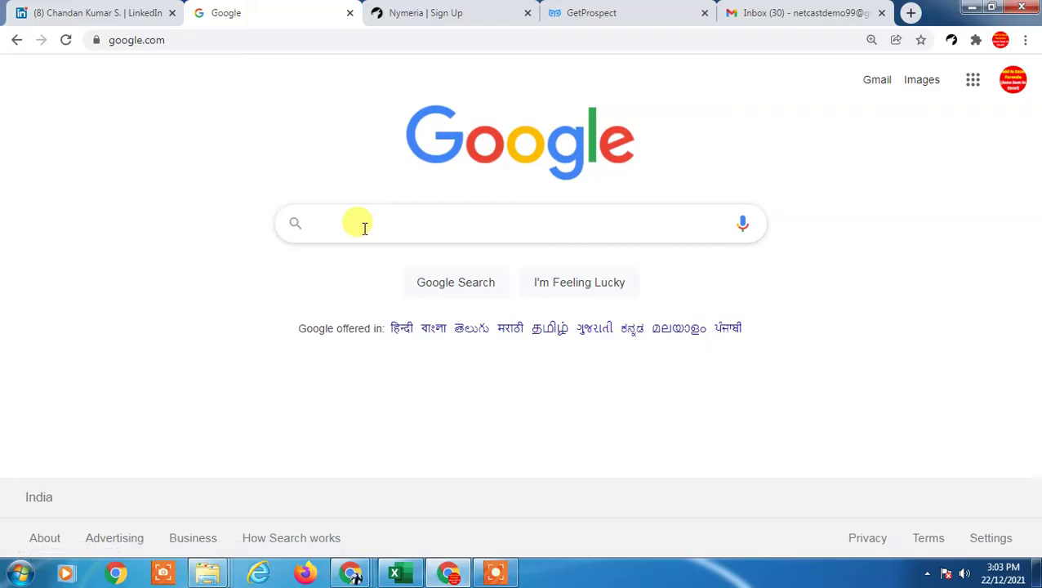
left_click(364, 228)
type("chrome")
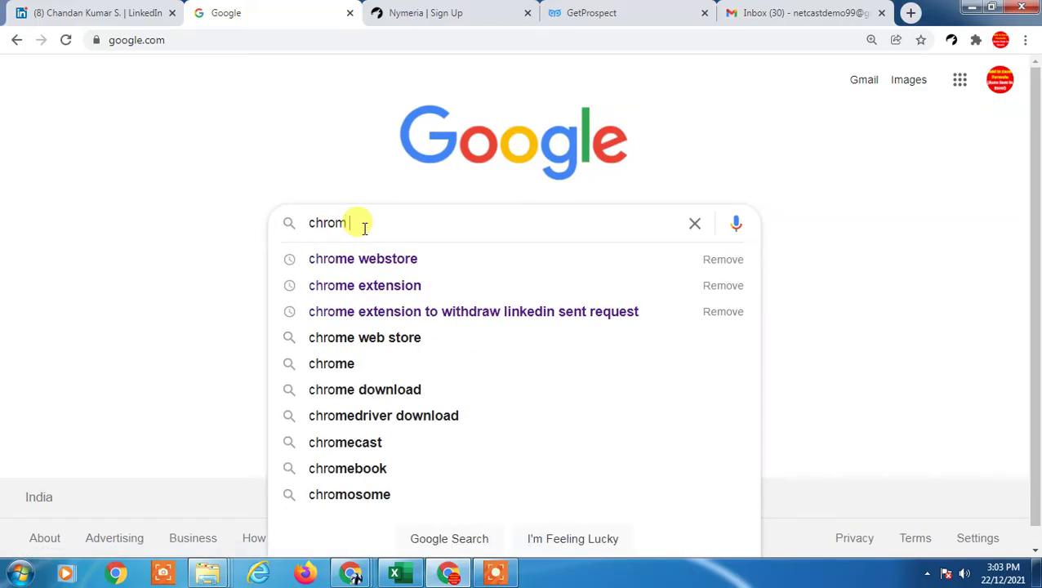
left_click(379, 254)
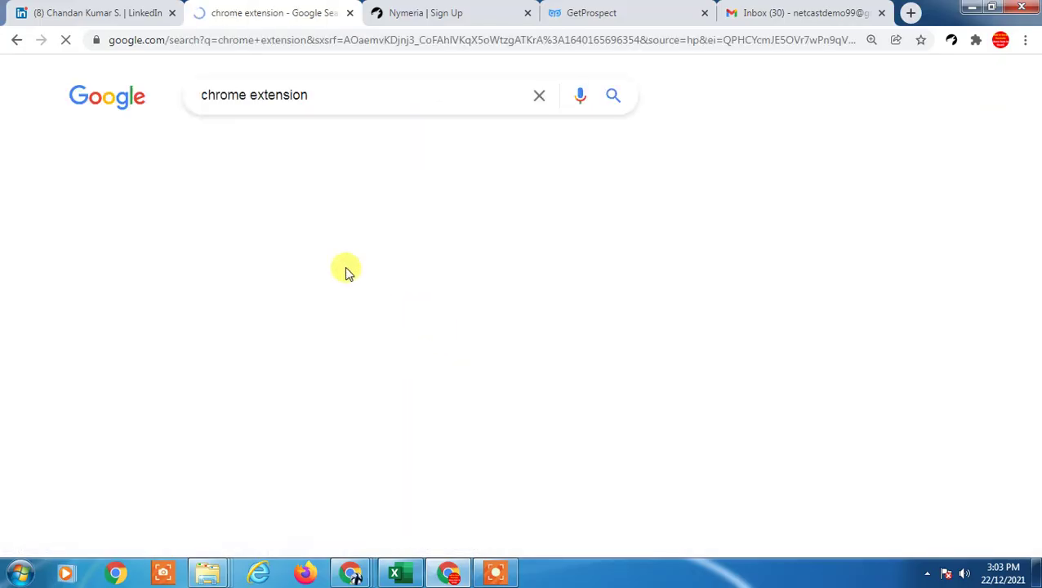
left_click(116, 252)
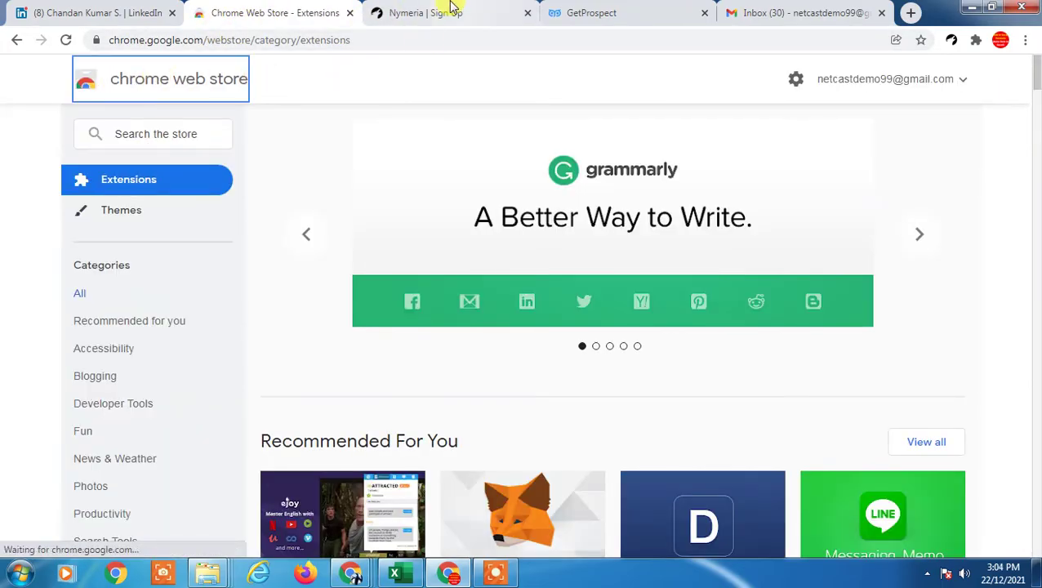
Search the Web Store for 'nymeria' and open the Nymeria: Discover and connect with anyone page.
left_click(419, 8)
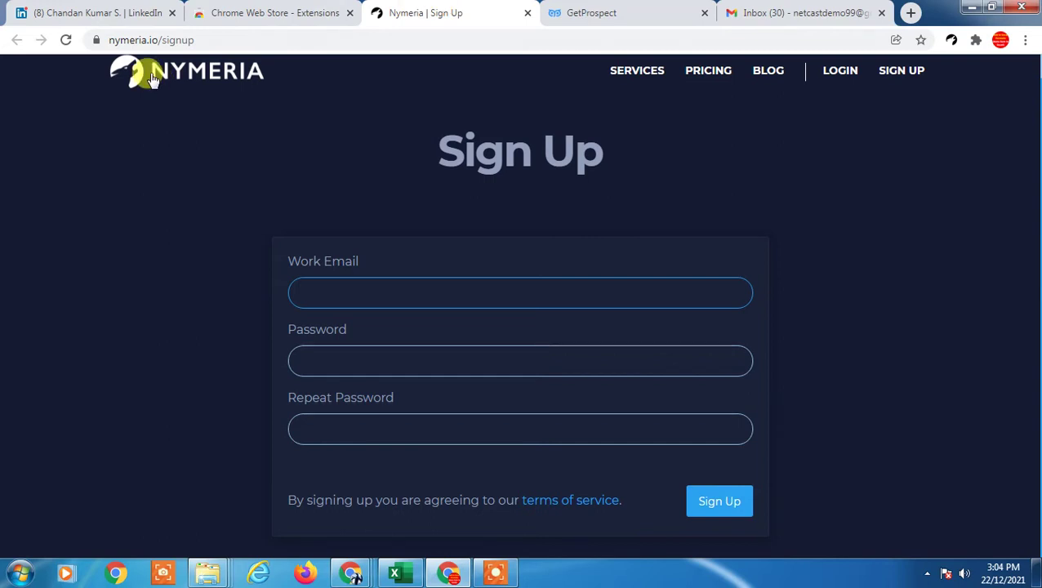
left_click(263, 10)
left_click(135, 137)
type("n")
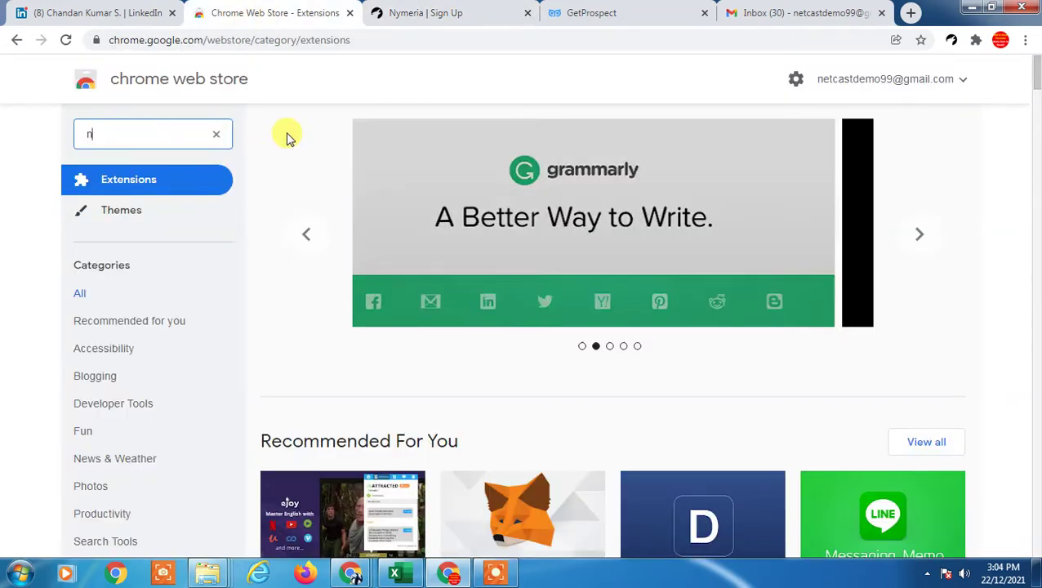
type("umu")
key("BackSpace")
type("ymeria")
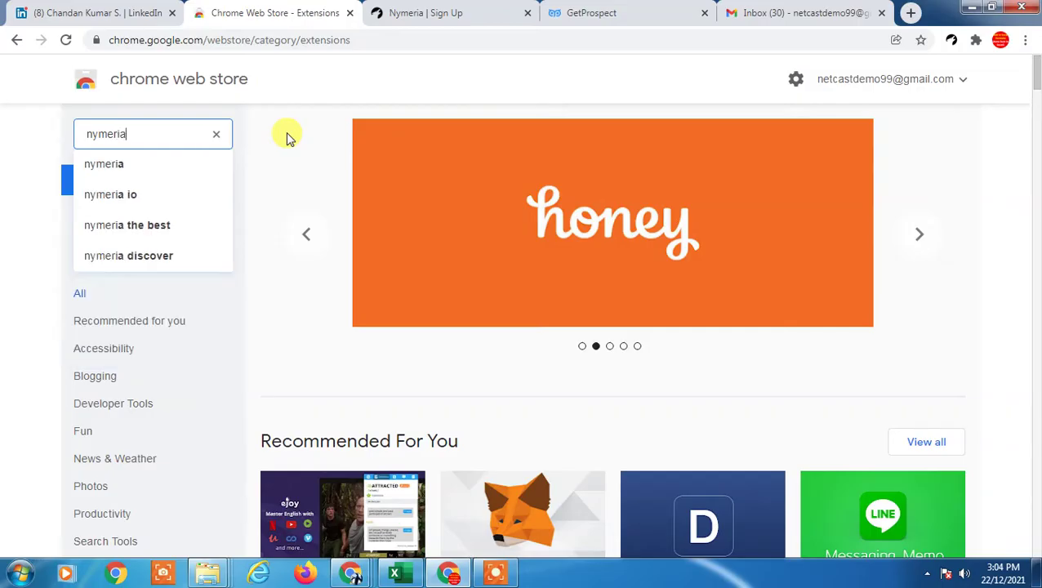
key("Return")
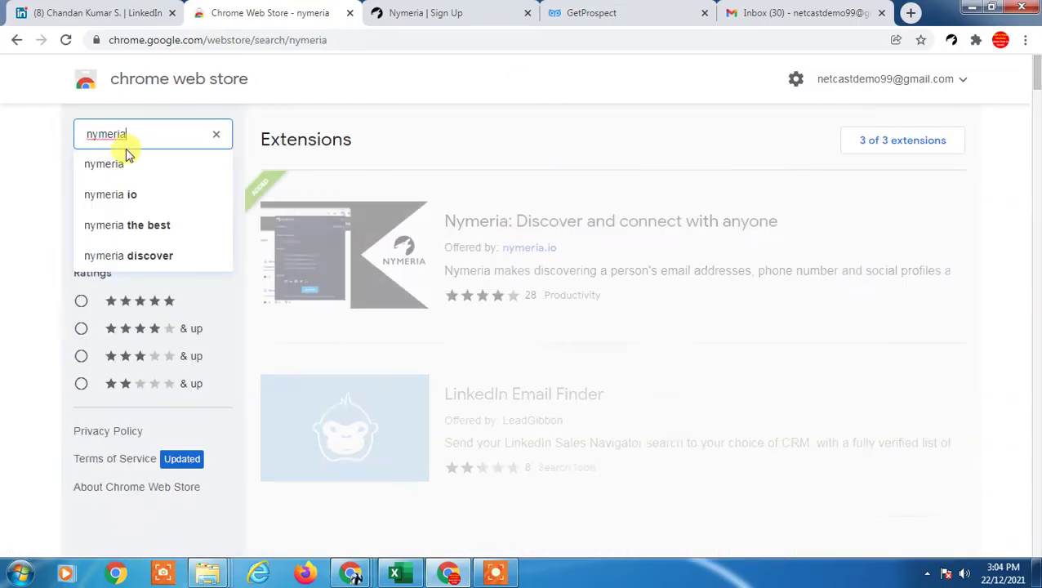
left_click(121, 164)
left_click(381, 246)
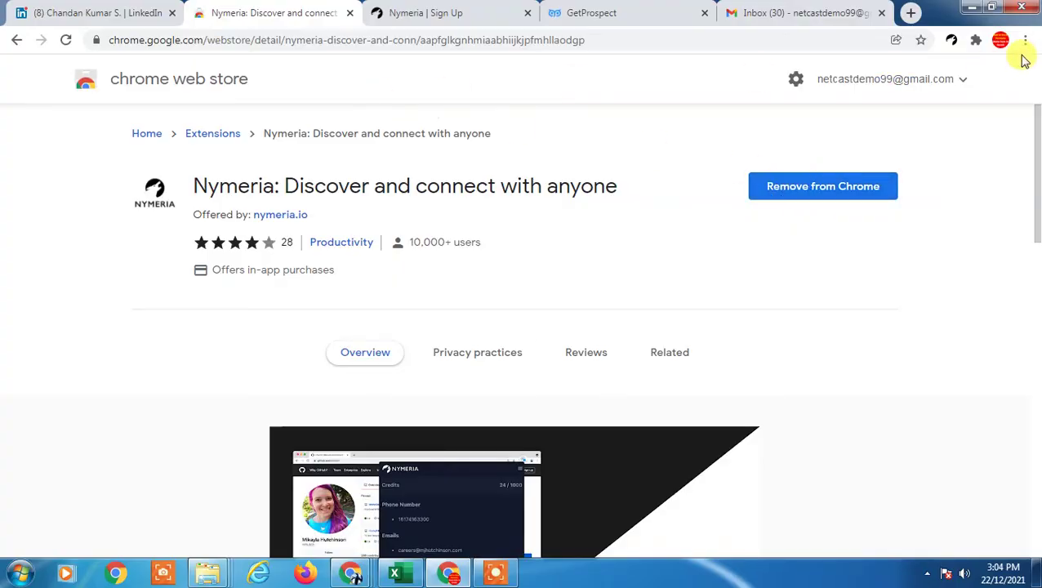
Check the installed extensions, close the Nymeria detail tab, and reload the LinkedIn profile.
left_click(975, 42)
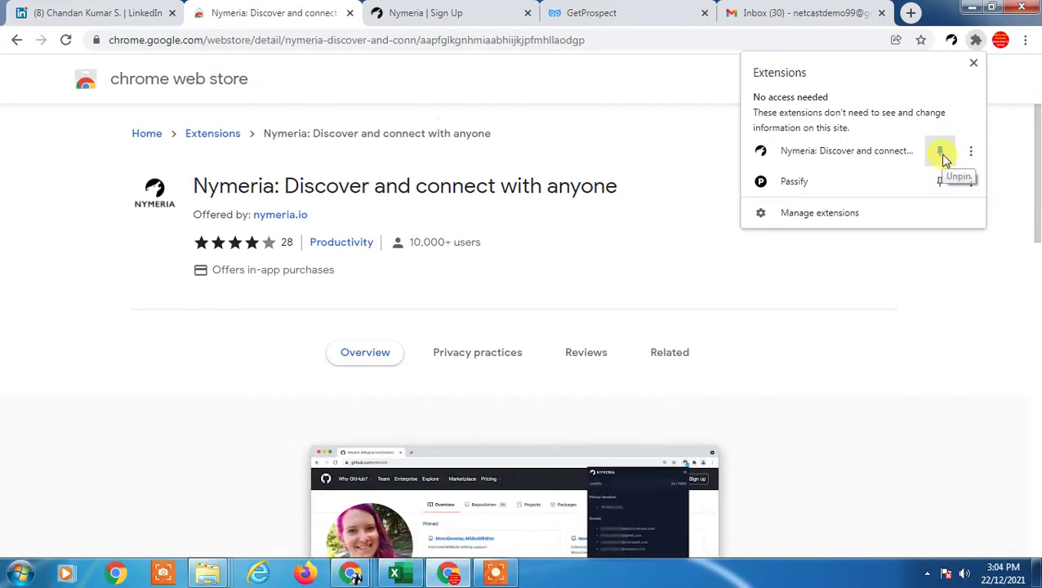
left_click(953, 45)
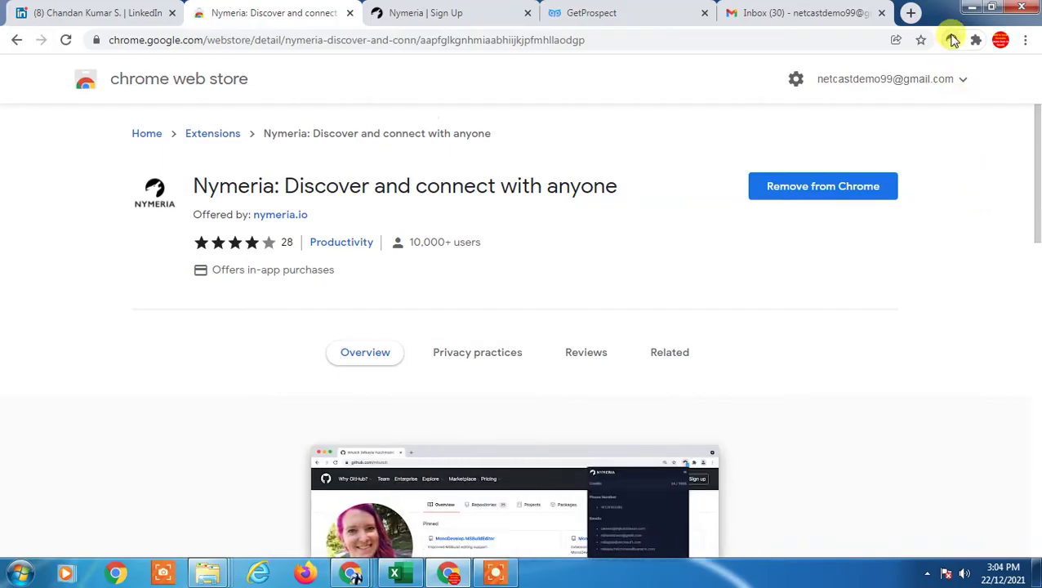
left_click(375, 10)
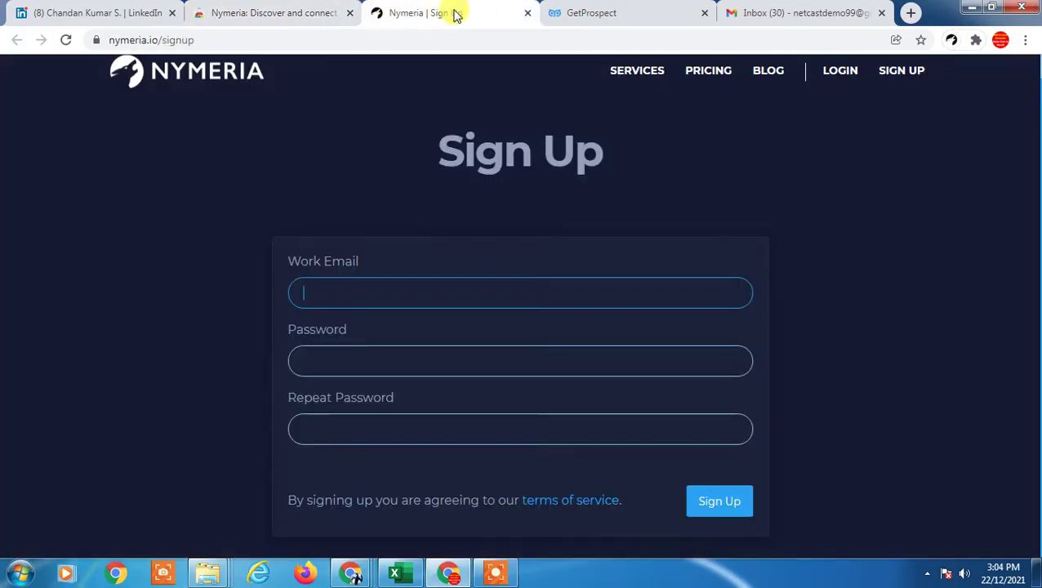
left_click(349, 12)
left_click(52, 11)
left_click(64, 41)
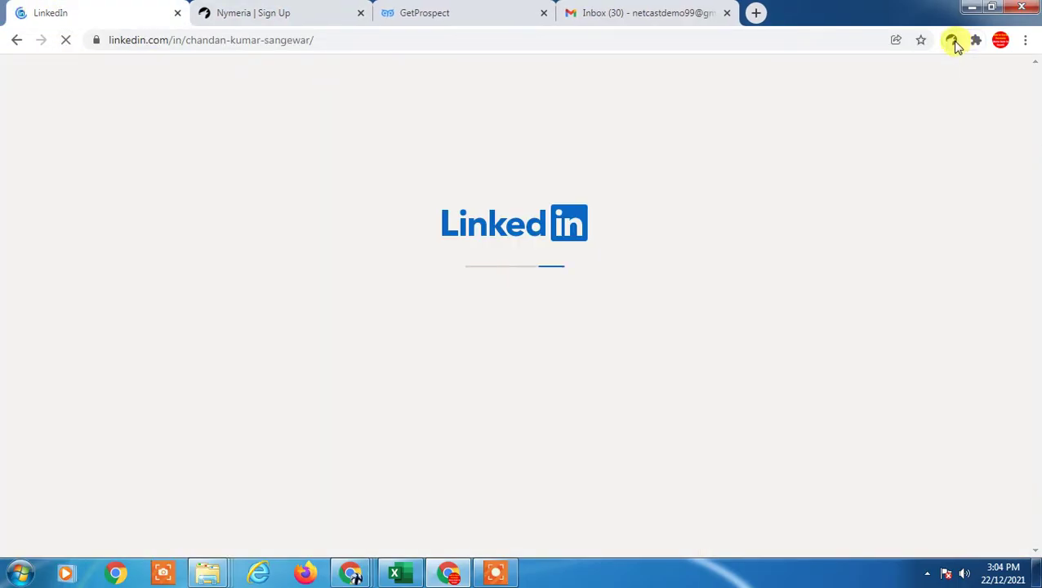
Close the Nymeria Sign Up tab and start a free signup from the Nymeria toolbar popup.
left_click(337, 15)
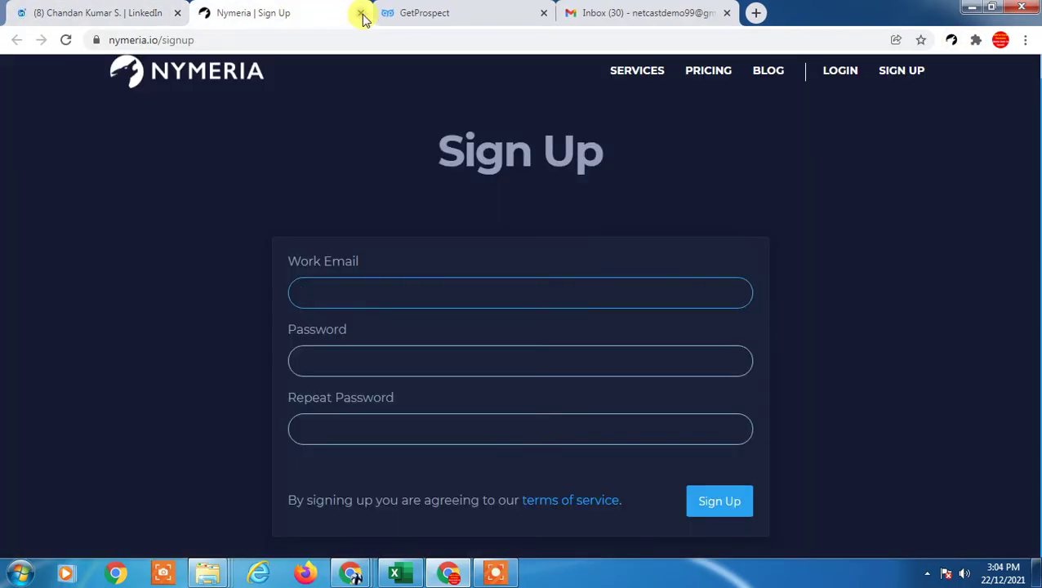
left_click(360, 13)
left_click(117, 18)
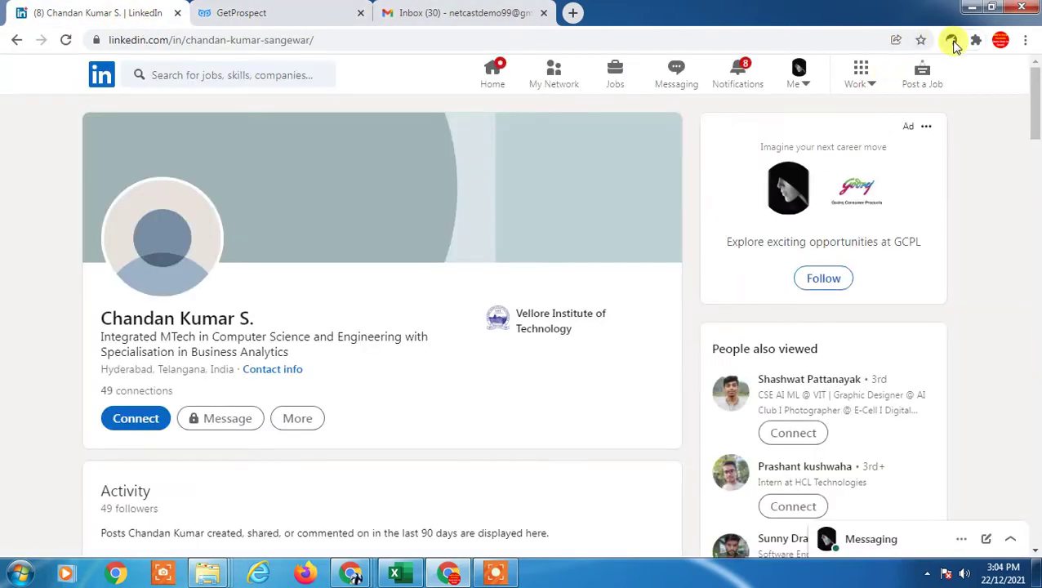
left_click(951, 41)
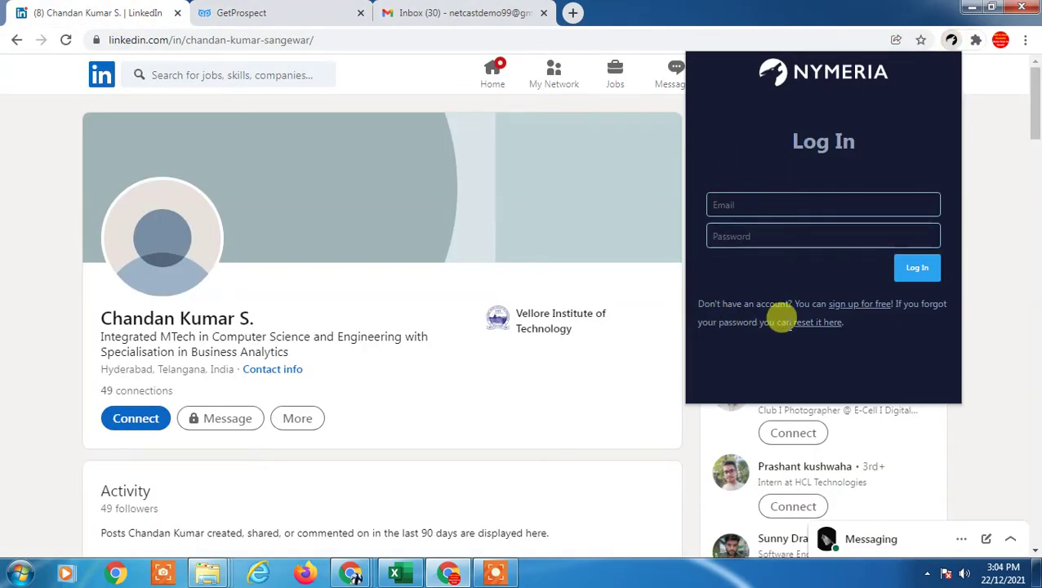
left_click(859, 304)
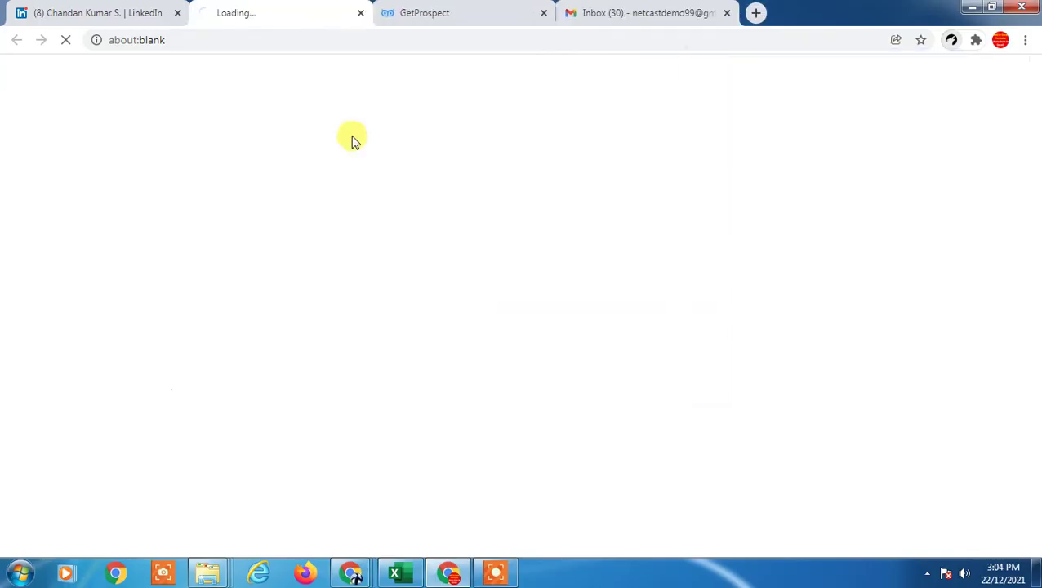
Copy the Gmail account's e-mail address and paste it into Nymeria's Work Email field.
left_click(637, 14)
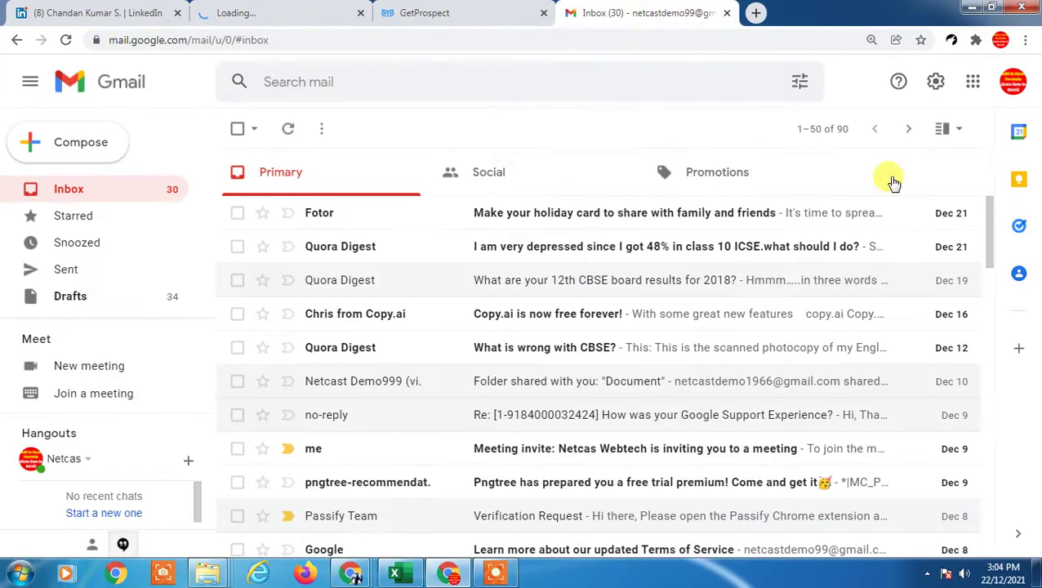
left_click(1013, 81)
left_click_drag(808, 232, 987, 232)
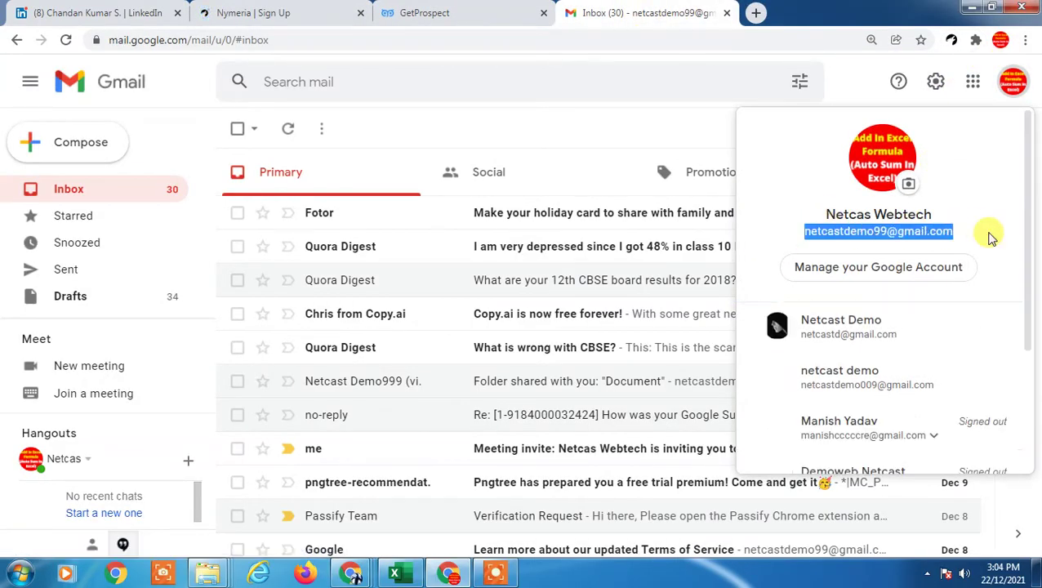
left_click(734, 179)
left_click(1011, 85)
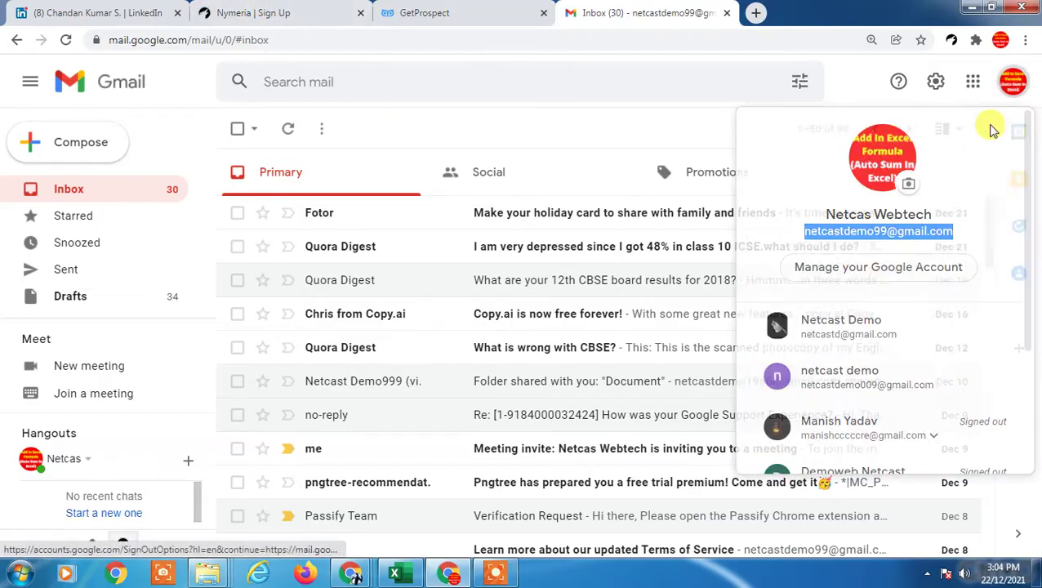
right_click(878, 231)
left_click(866, 247)
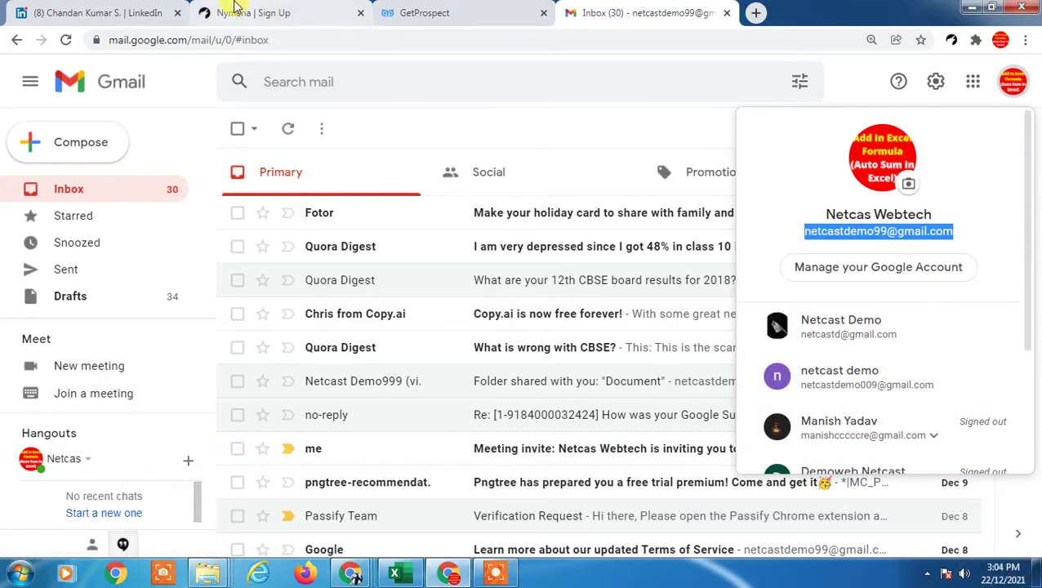
left_click(253, 13)
key("ctrl+v")
Enter the password twice and submit the signup, which is rejected as not a work email.
left_click(589, 384)
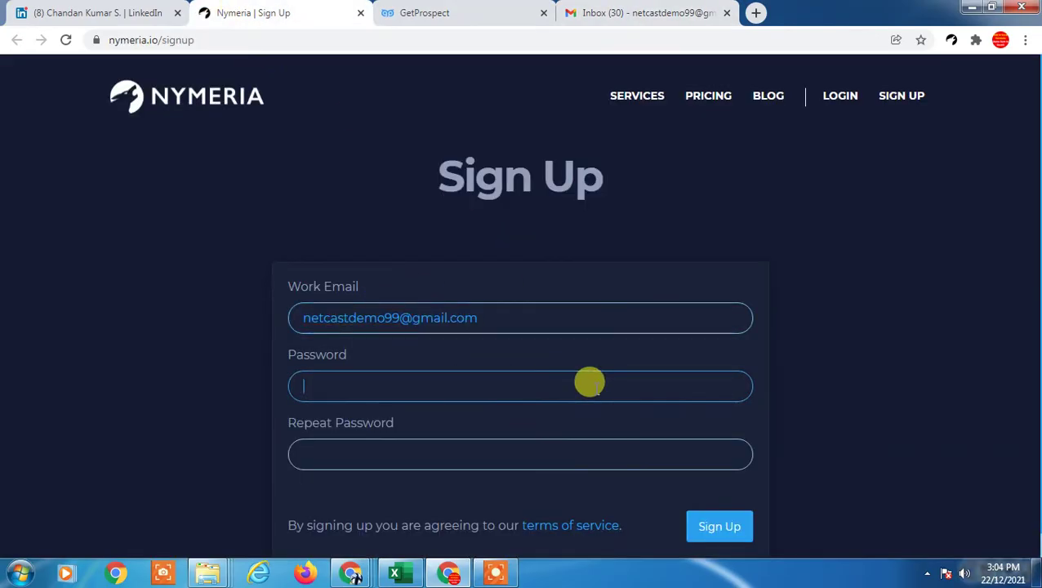
key("Tab")
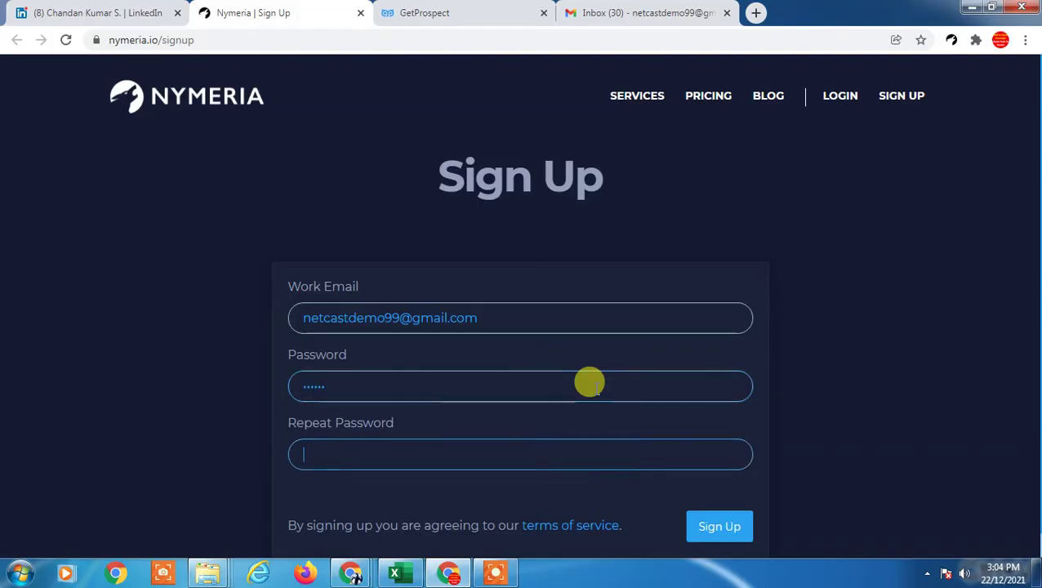
type("******")
scroll(702, 457, "down", 1)
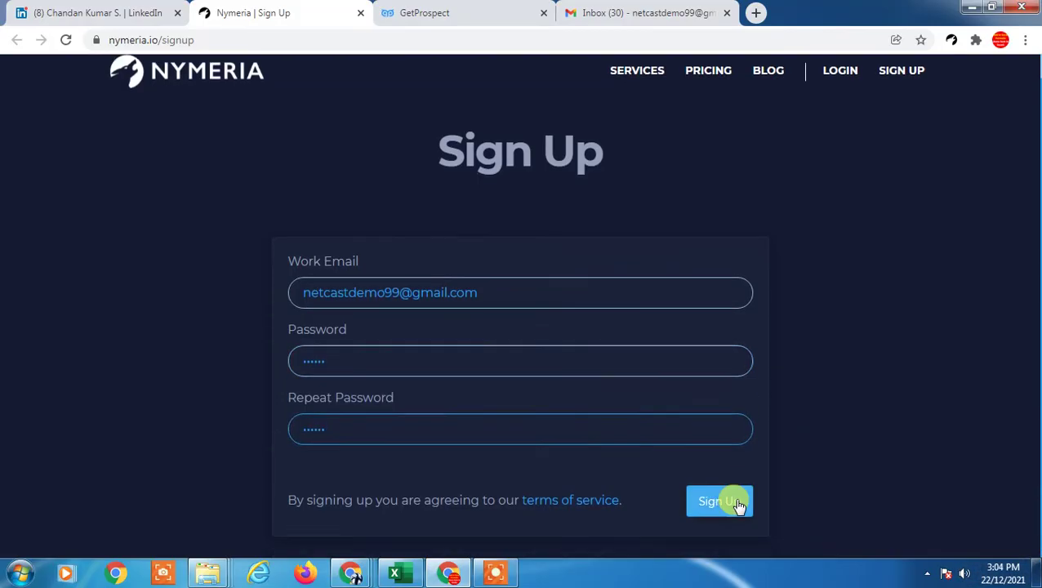
left_click(734, 501)
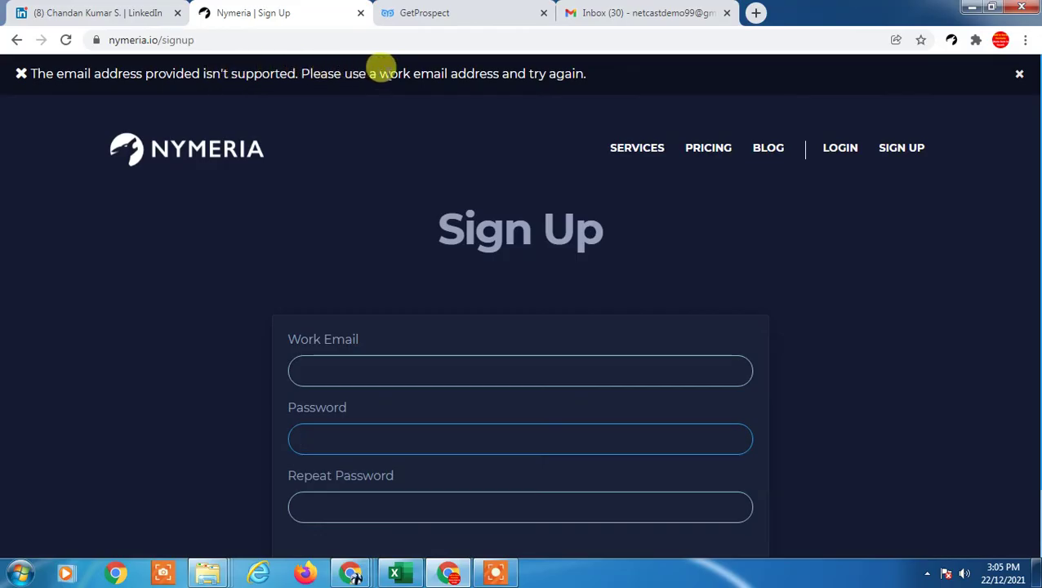
left_click_drag(371, 63, 548, 132)
left_click(331, 285)
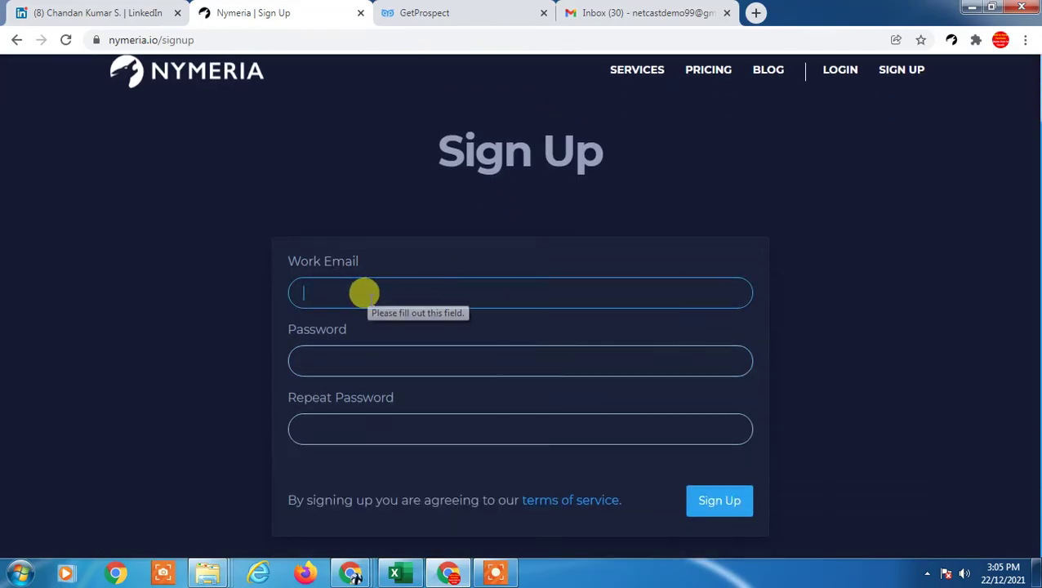
Recopy the Gmail account address and paste it into Work Email again.
left_click(683, 11)
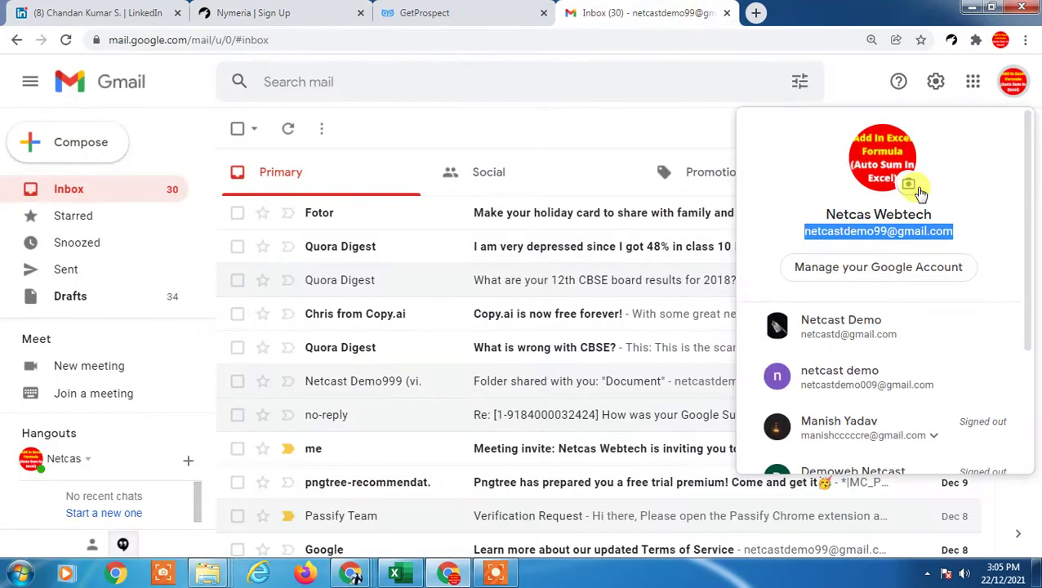
right_click(857, 232)
left_click(865, 241)
left_click(245, 13)
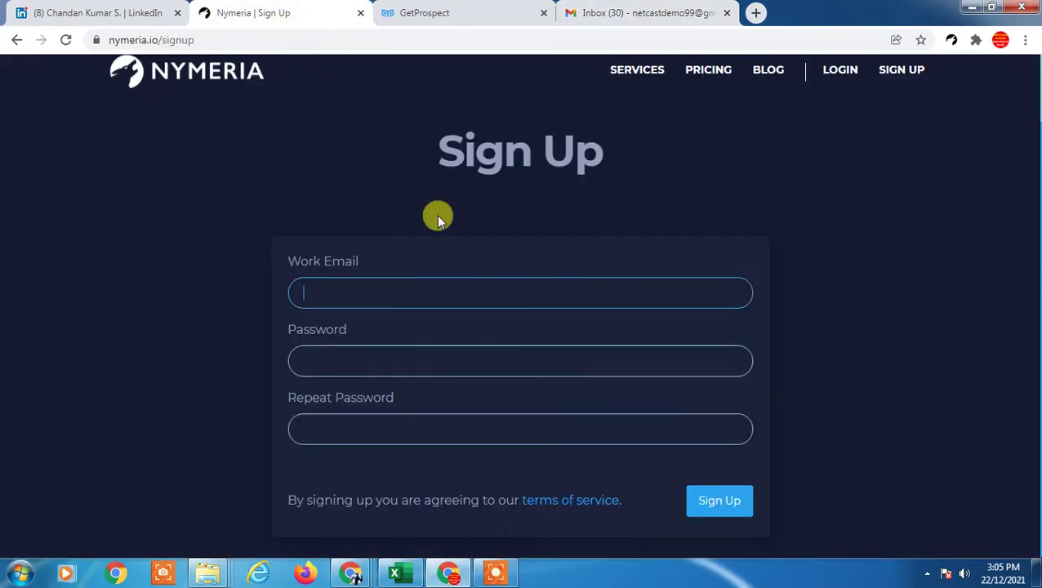
key("ctrl+v")
Resubmit the Nymeria signup form, then go Back to the signup form.
key("Tab")
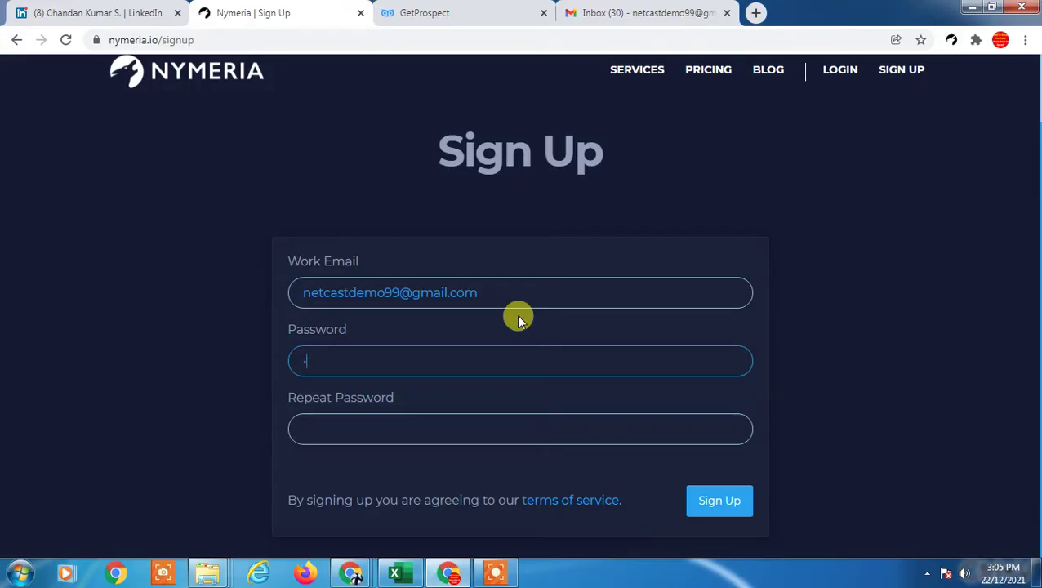
key("Tab")
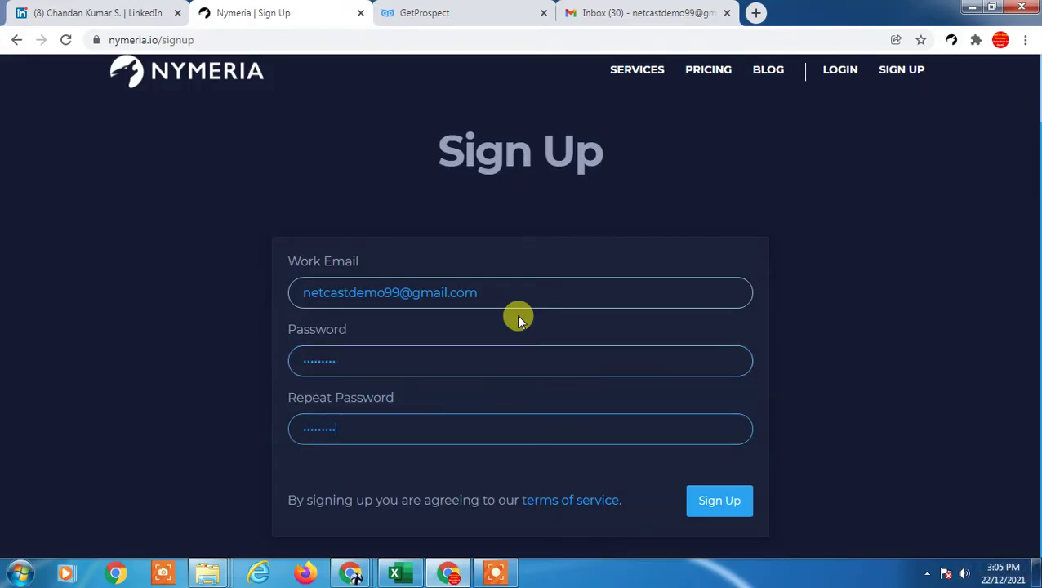
left_click(704, 512)
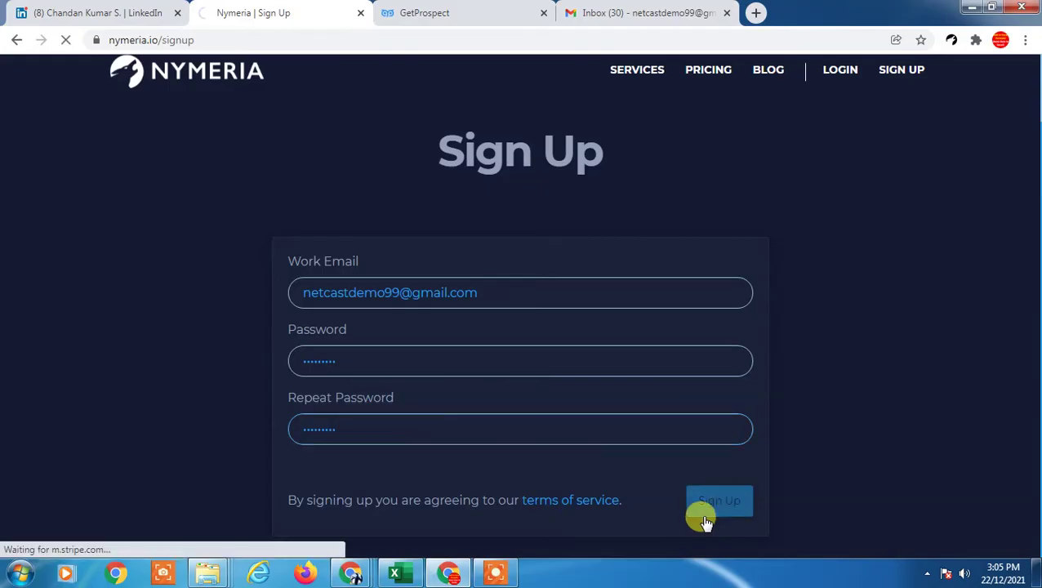
left_click(433, 10)
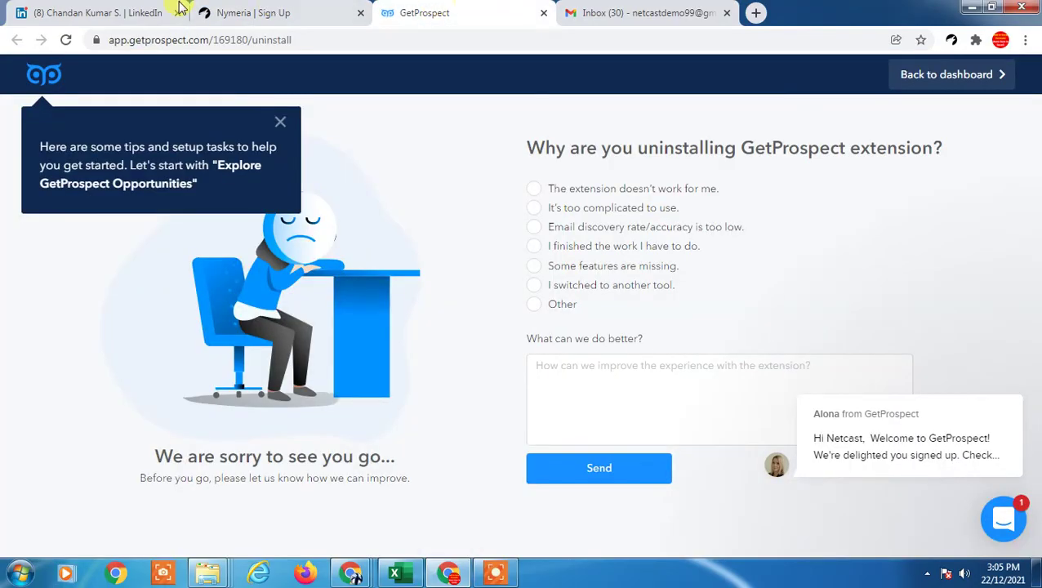
left_click(284, 12)
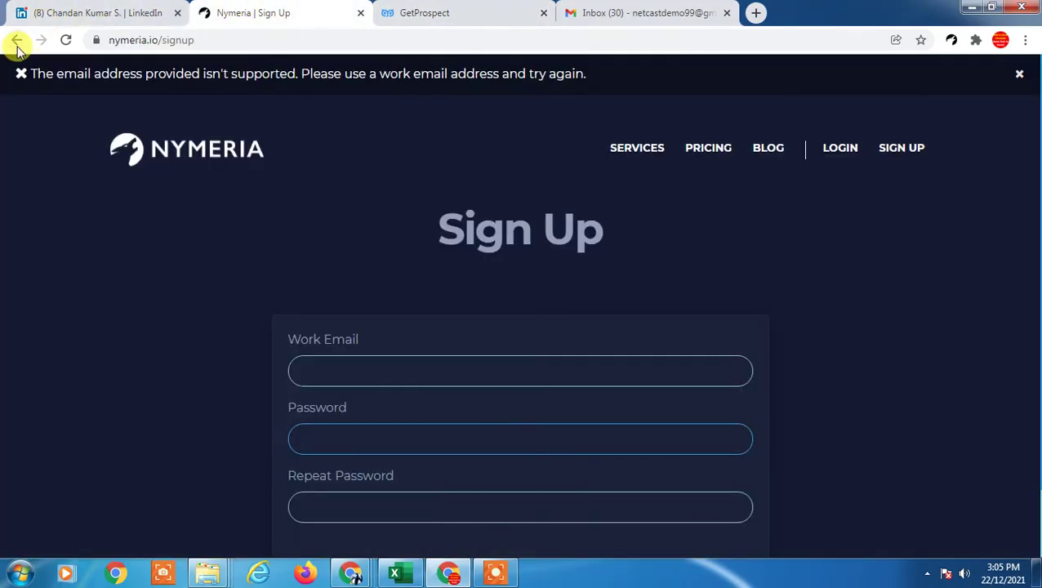
left_click(16, 43)
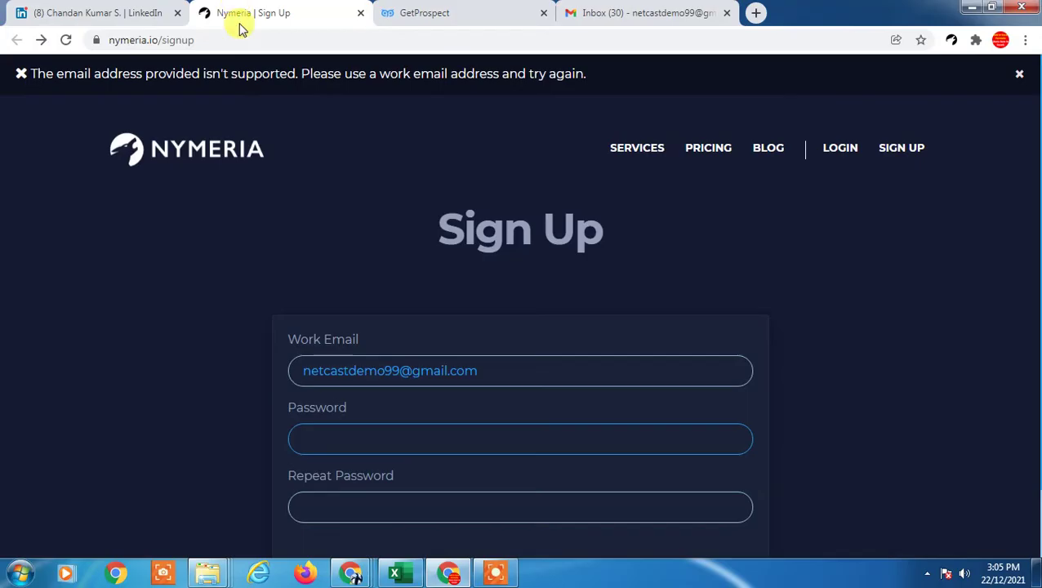
Search Google for chrome extension and open the Chrome Web Store.
left_click(244, 40)
type("chrome")
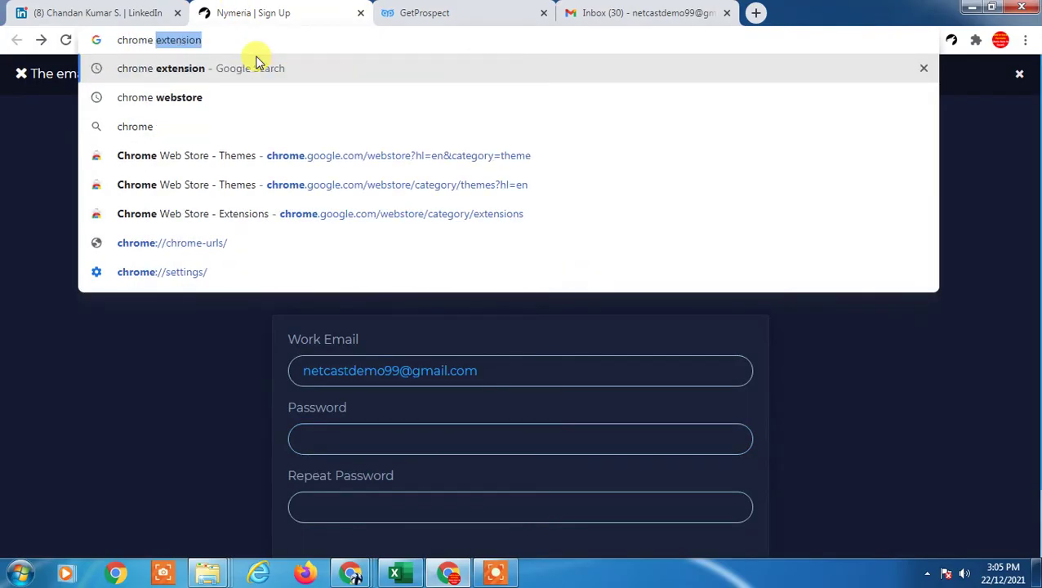
left_click(255, 62)
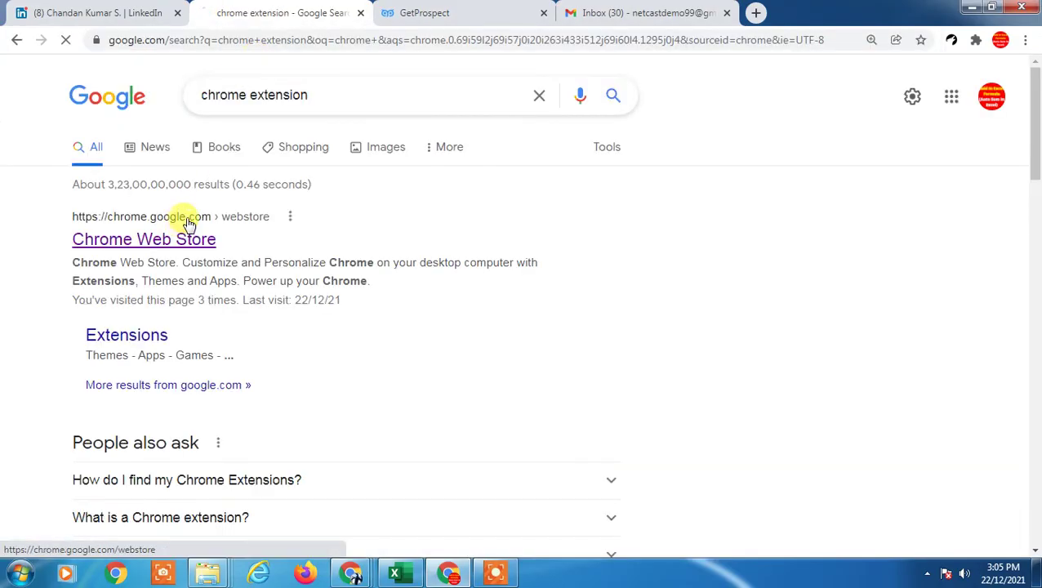
left_click(187, 222)
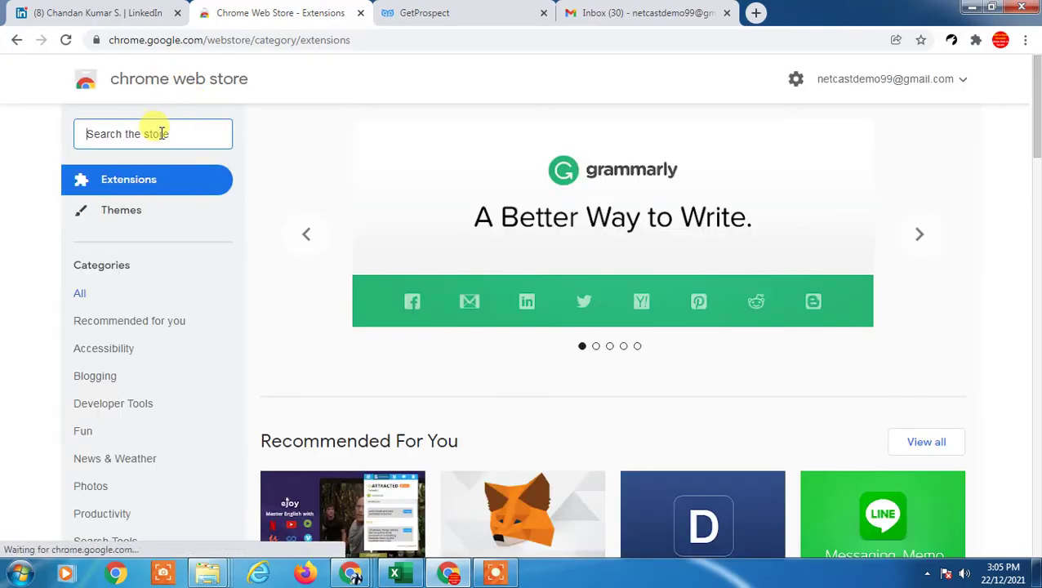
Search the Web Store for 'email finder linked in' and open GetProspect's Email finder page.
left_click(174, 138)
type("email ")
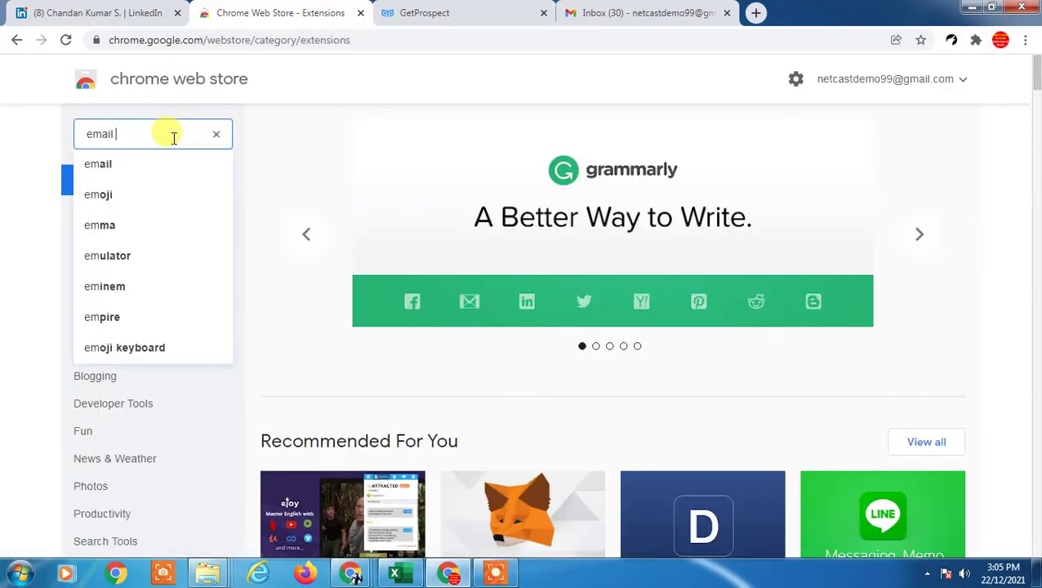
type("finder linked in")
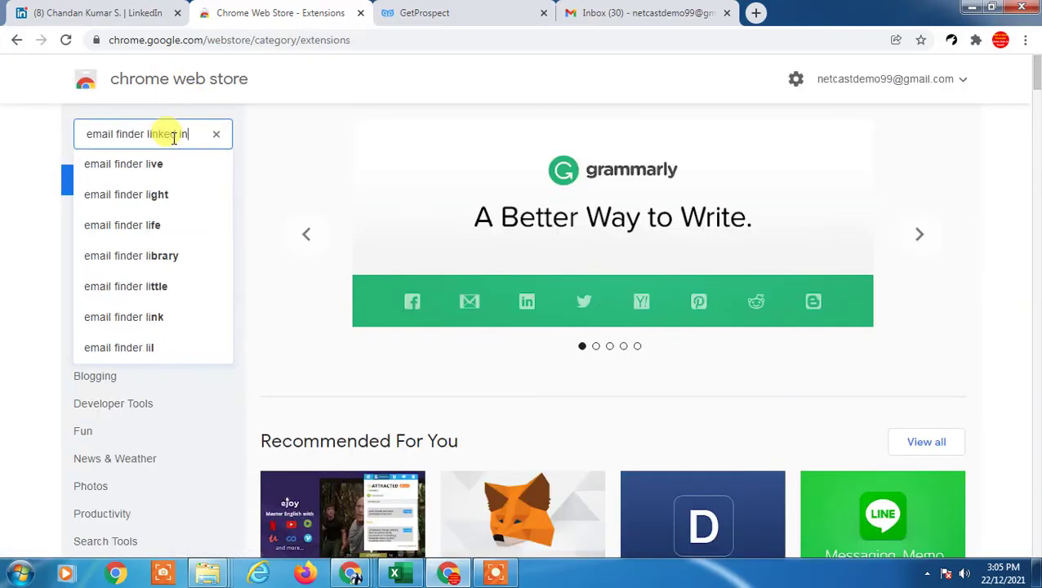
key("Return")
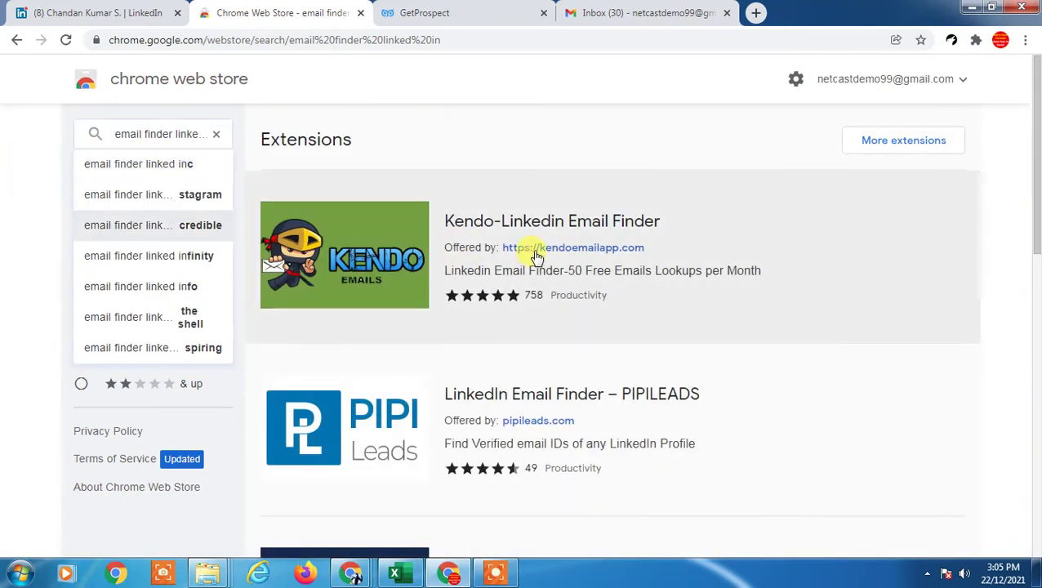
scroll(572, 261, "down", 3)
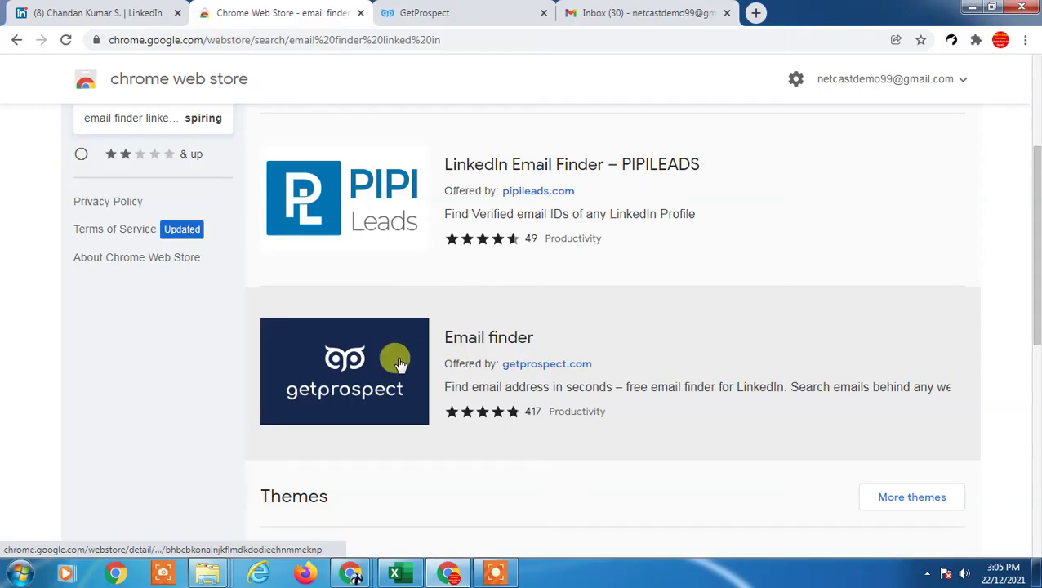
left_click(367, 361)
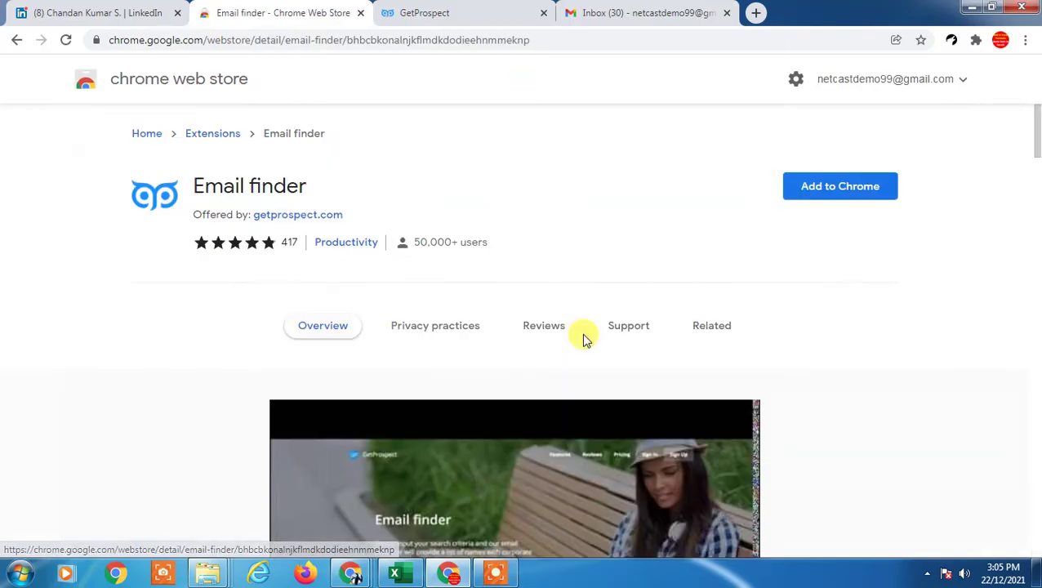
Add the Email finder extension to Chrome and remove the Nymeria extension.
left_click(839, 187)
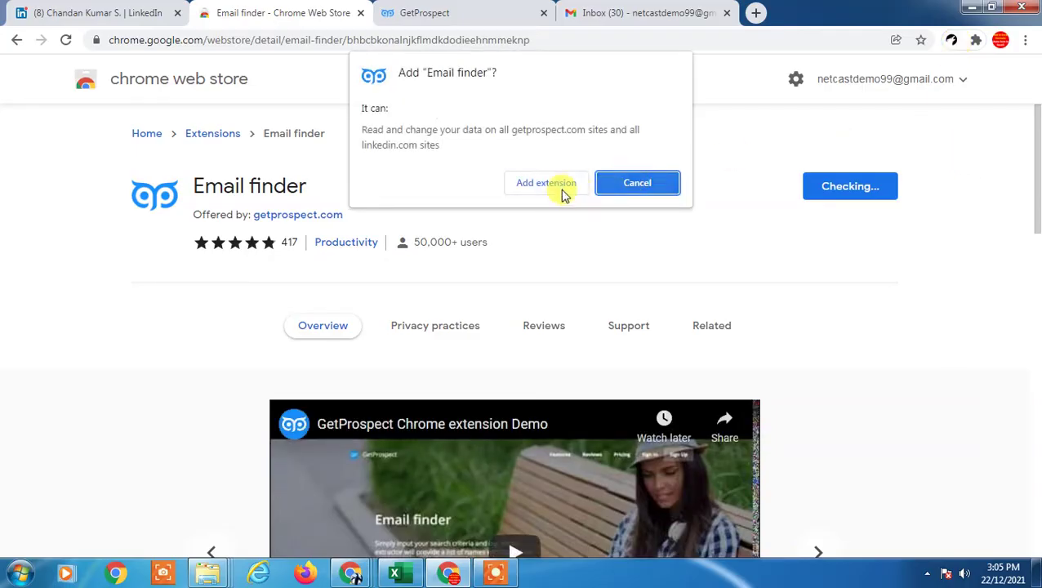
left_click(548, 184)
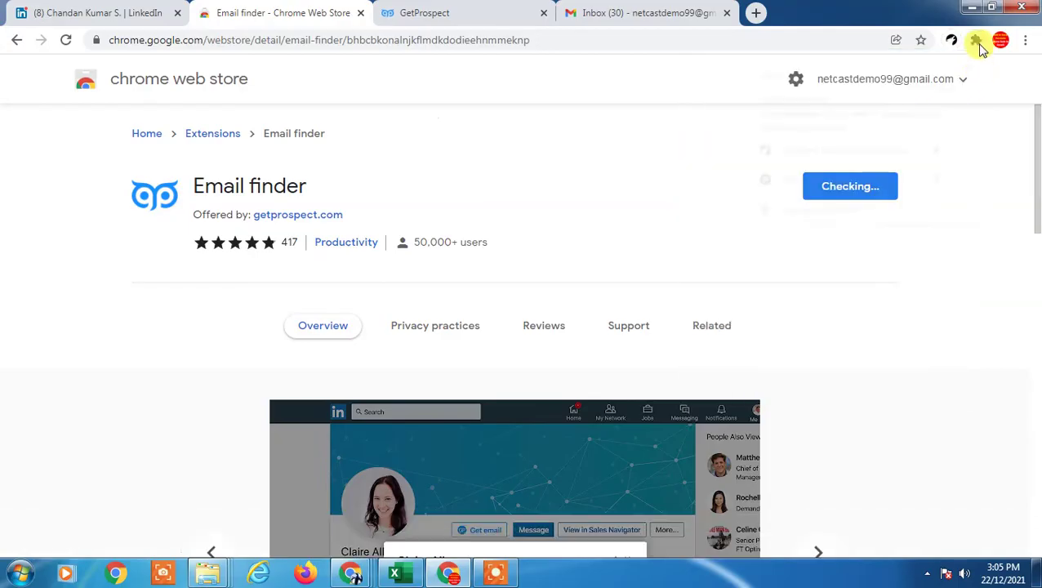
left_click(975, 40)
left_click(971, 154)
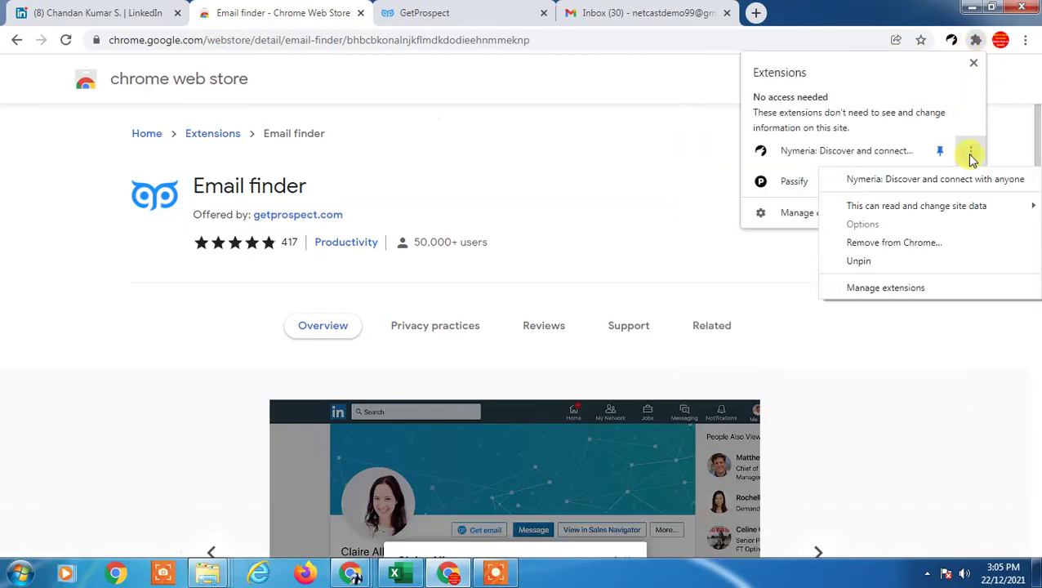
left_click(885, 242)
left_click(853, 163)
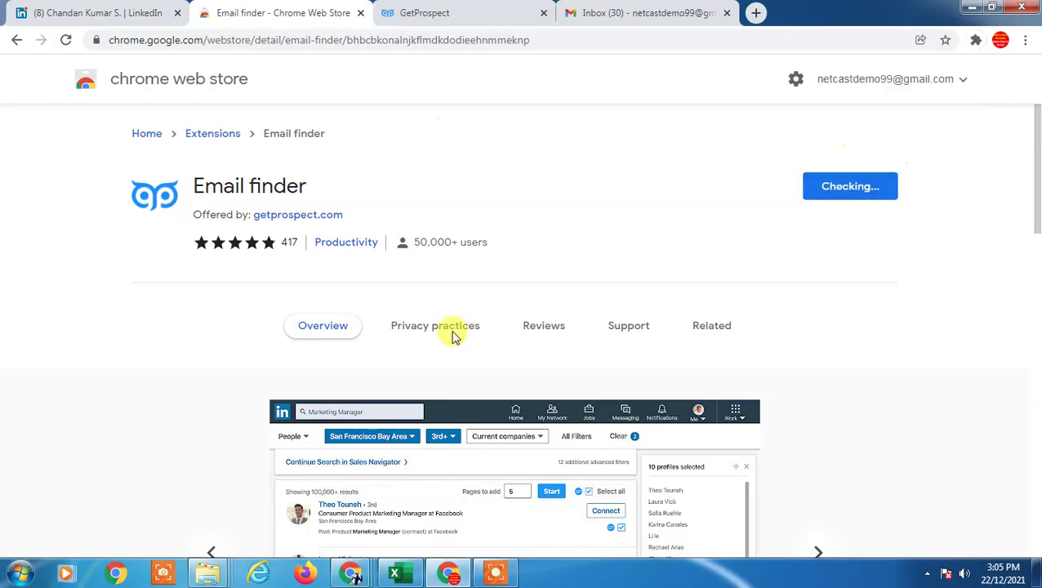
left_click(977, 41)
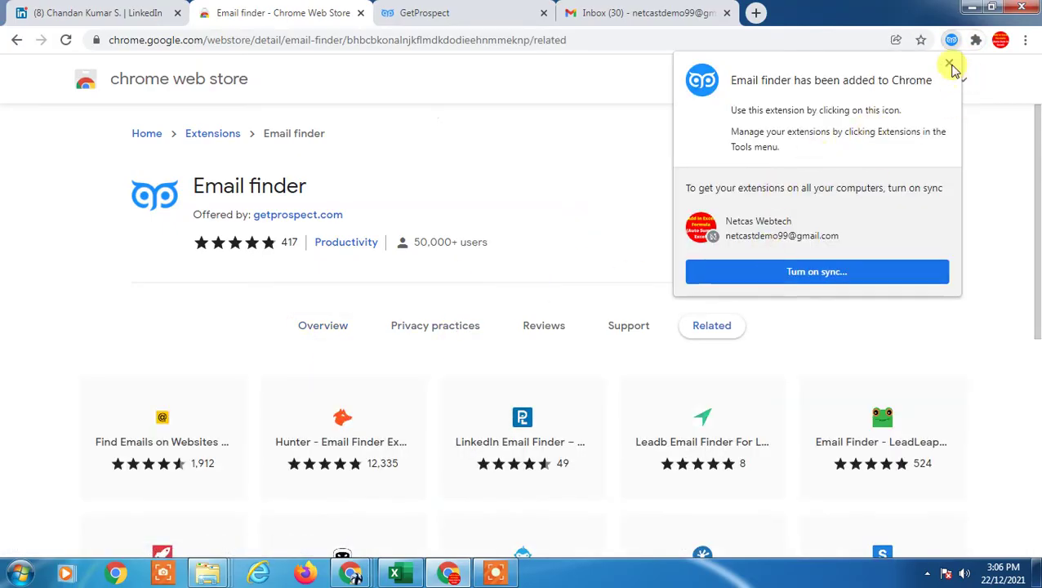
left_click(950, 64)
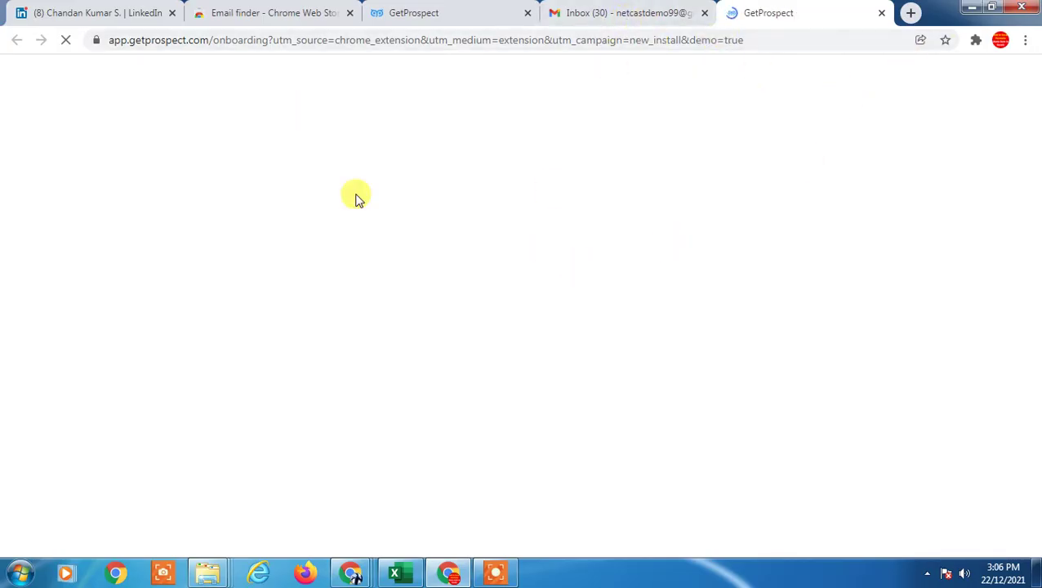
Let GetProspect's quick start guide load in its tab, then reload the LinkedIn profile tab.
left_click(649, 14)
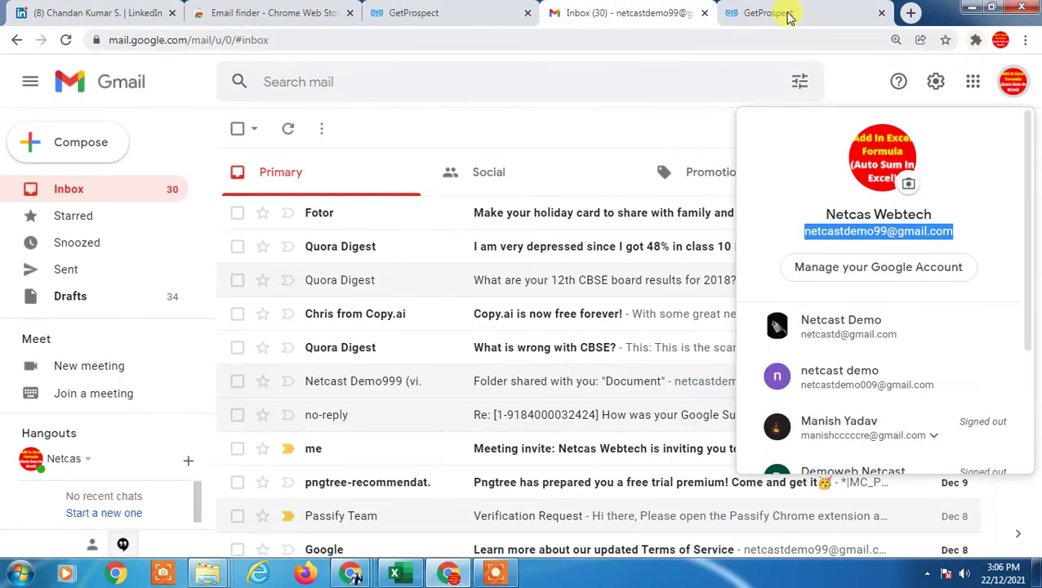
left_click(790, 17)
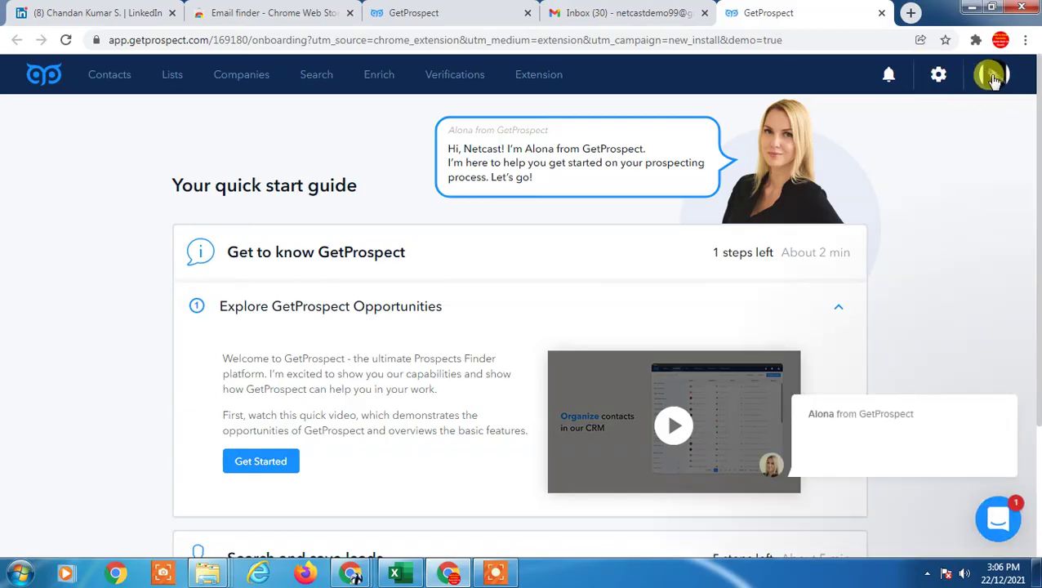
scroll(926, 285, "down", 1)
scroll(925, 286, "up", 1)
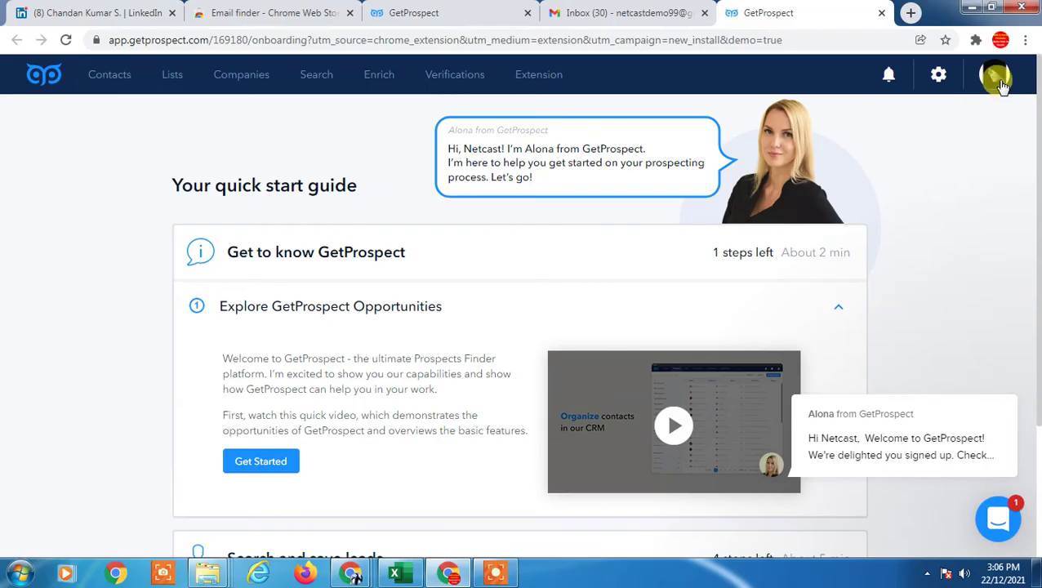
left_click(102, 12)
left_click(68, 41)
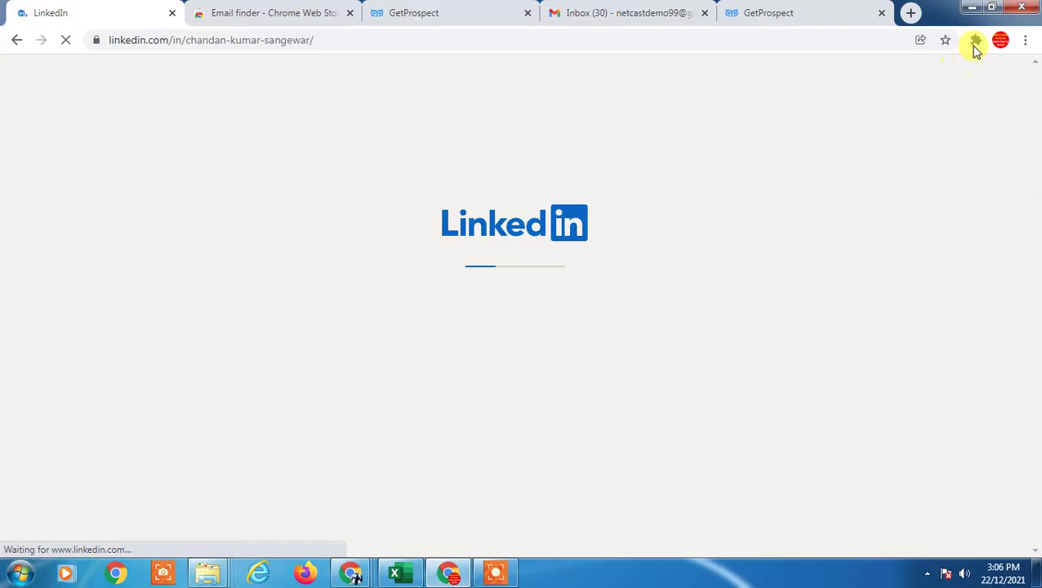
Pin Email finder to the toolbar and close the Contact info popup.
left_click(976, 40)
left_click(941, 155)
left_click(1030, 144)
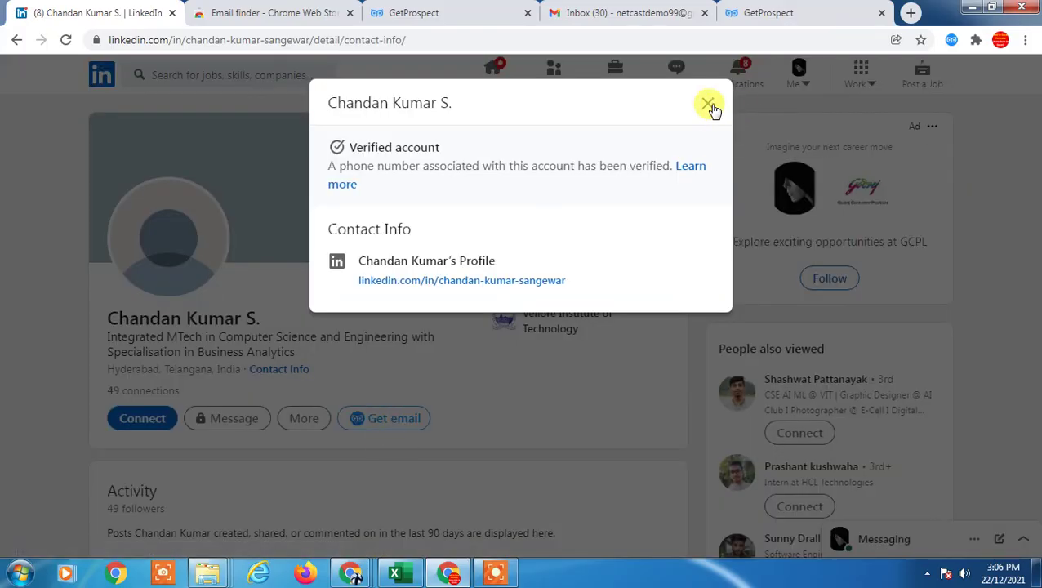
left_click(707, 107)
Use Get email on the profile, copy the found unverified address, and close the dialog.
left_click(370, 422)
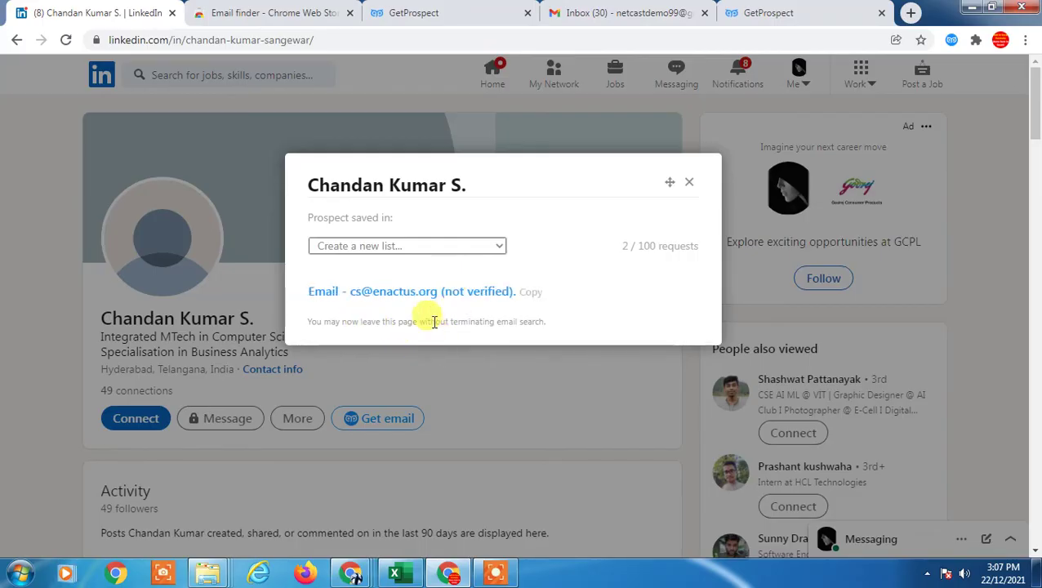
mouse_move(347, 293)
left_mouse_down()
mouse_move(434, 299)
mouse_move(350, 291)
left_mouse_up()
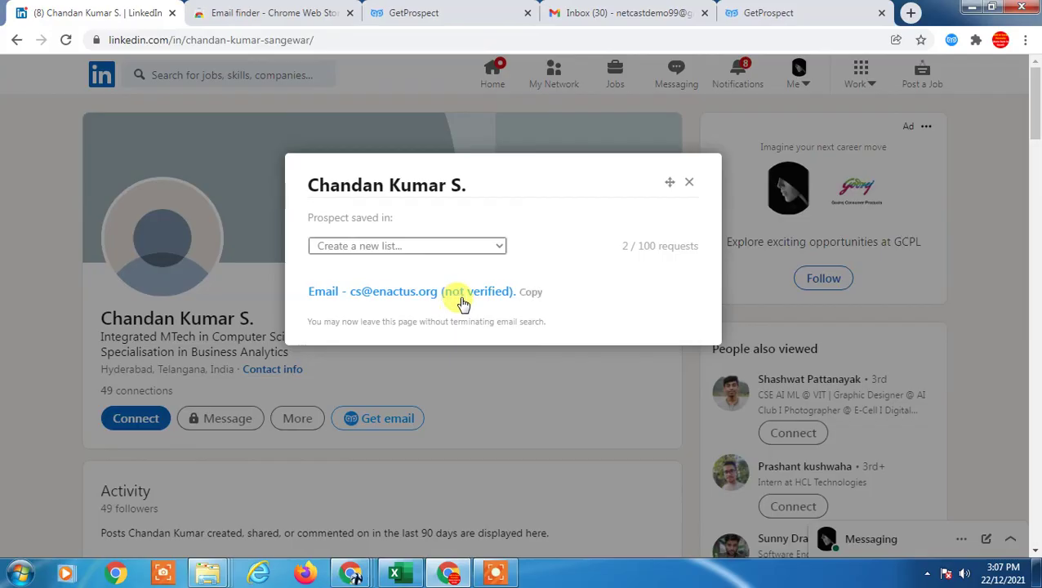
left_click(532, 291)
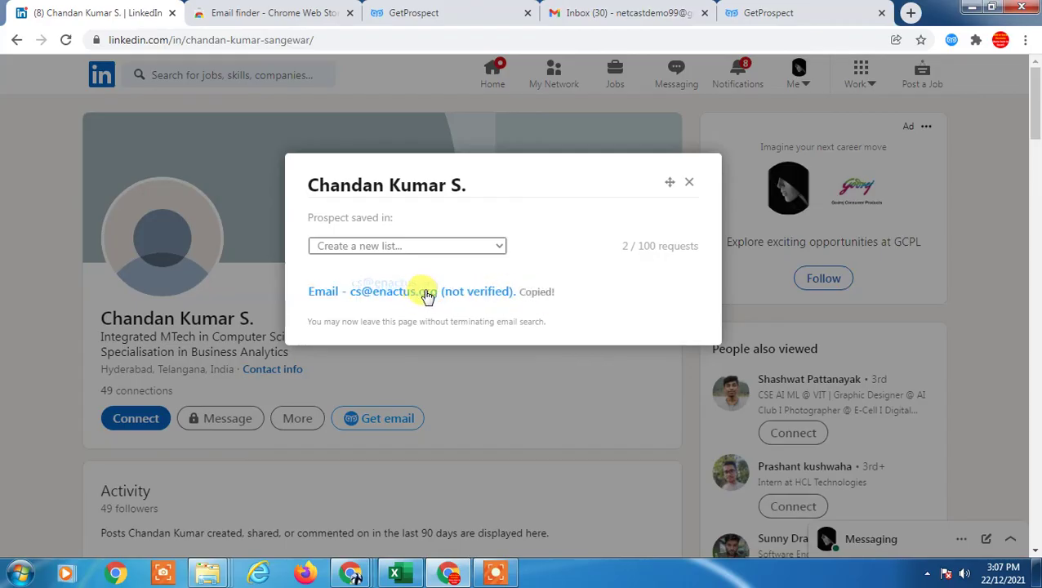
left_click(690, 184)
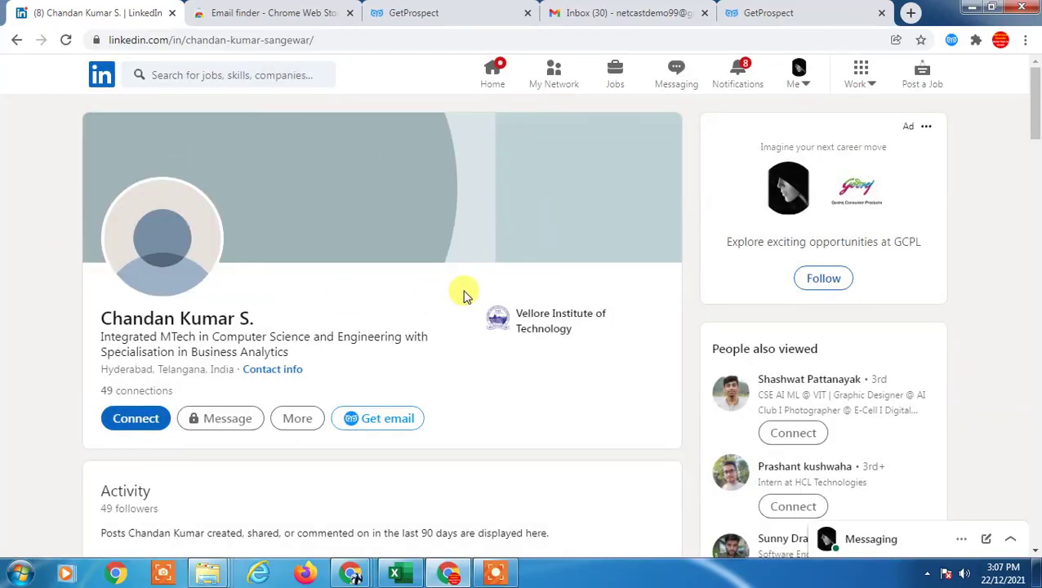